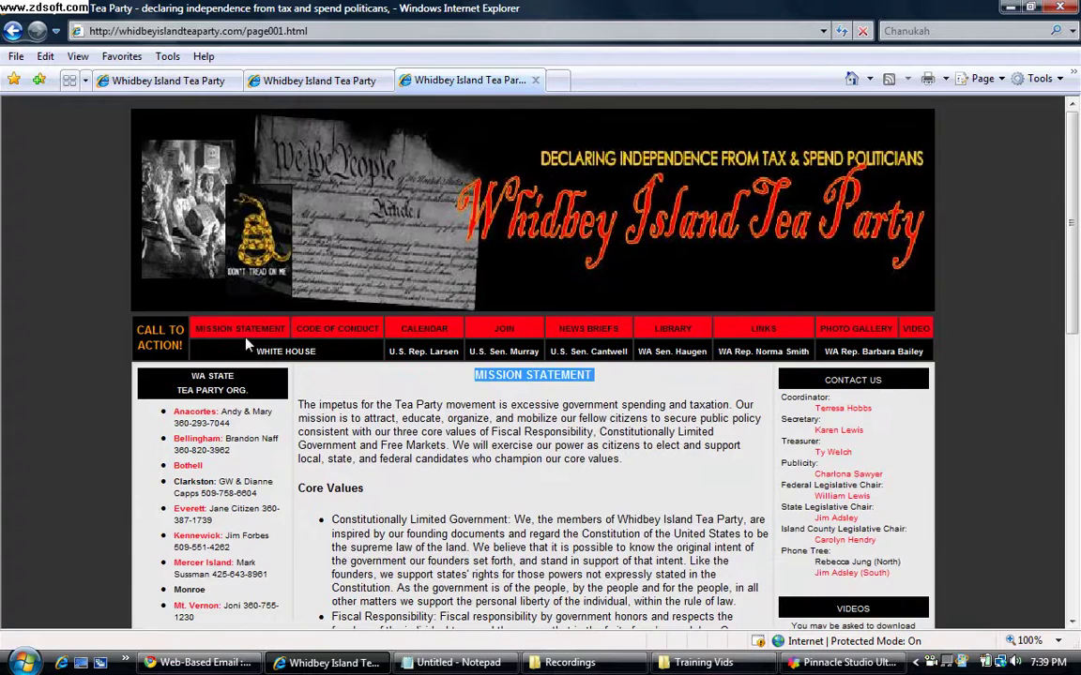
{"action": "scroll", "coordinate": [557, 488], "scroll_direction": "down", "scroll_amount": 8}
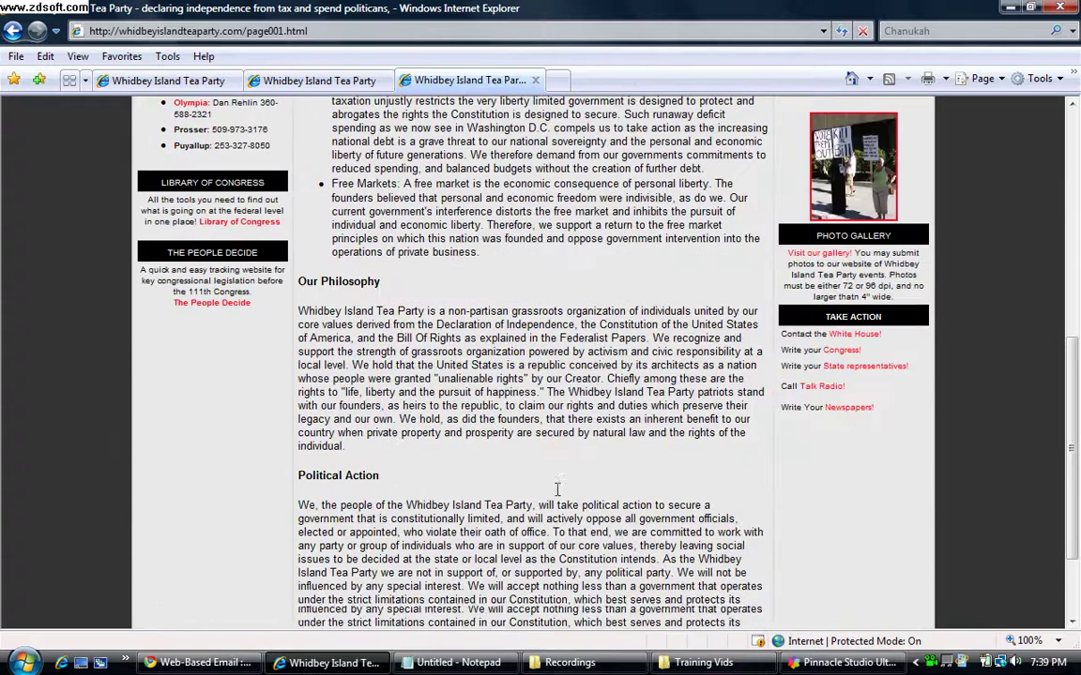
{"action": "scroll", "coordinate": [598, 484], "scroll_direction": "up", "scroll_amount": 8}
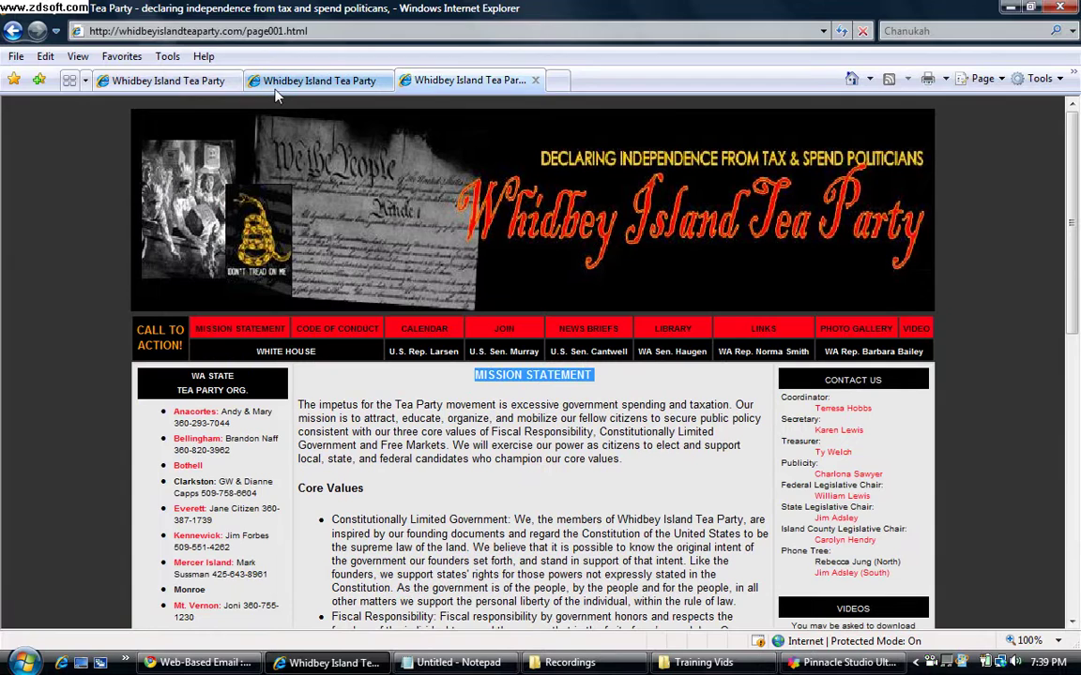
Step: Import ContactThisGroup.xml from the Root folder into the Contact This Group module on the group's Washington Patriot Hub page
{"action": "left_click", "coordinate": [107, 77]}
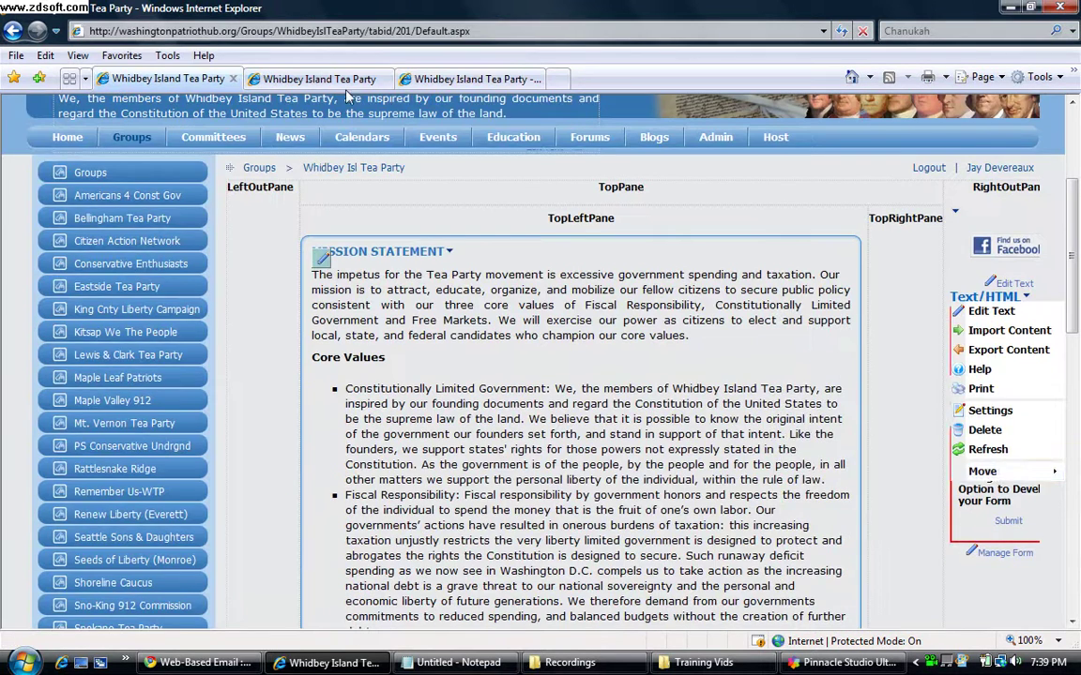
{"action": "left_click", "coordinate": [311, 81]}
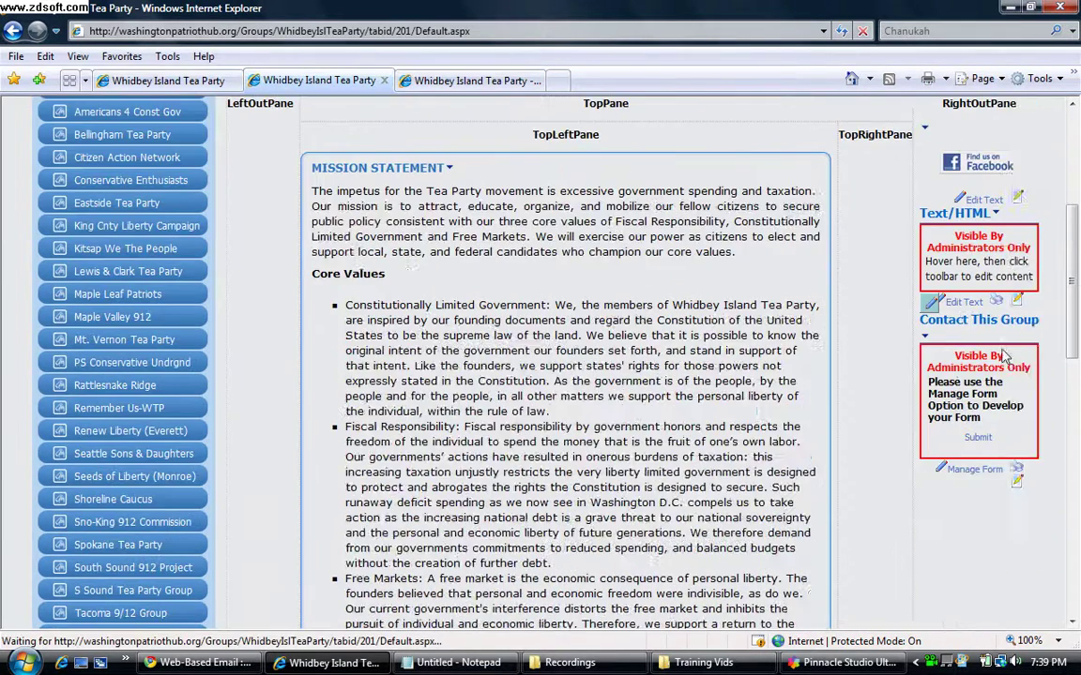
{"action": "mouse_move", "coordinate": [955, 338]}
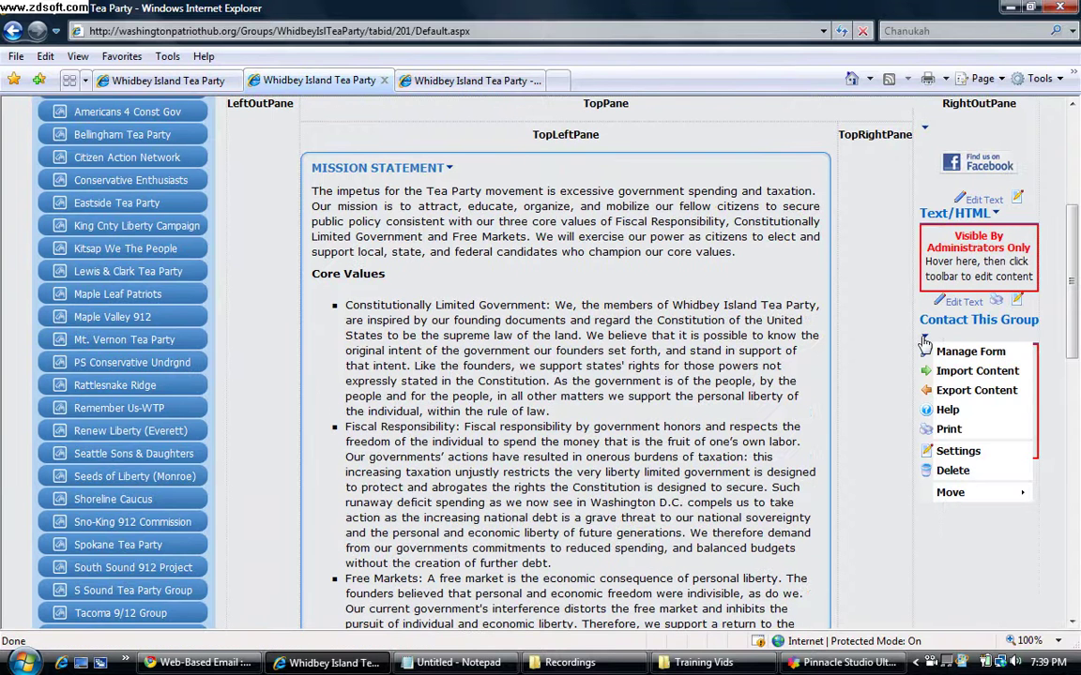
{"action": "left_click", "coordinate": [957, 374]}
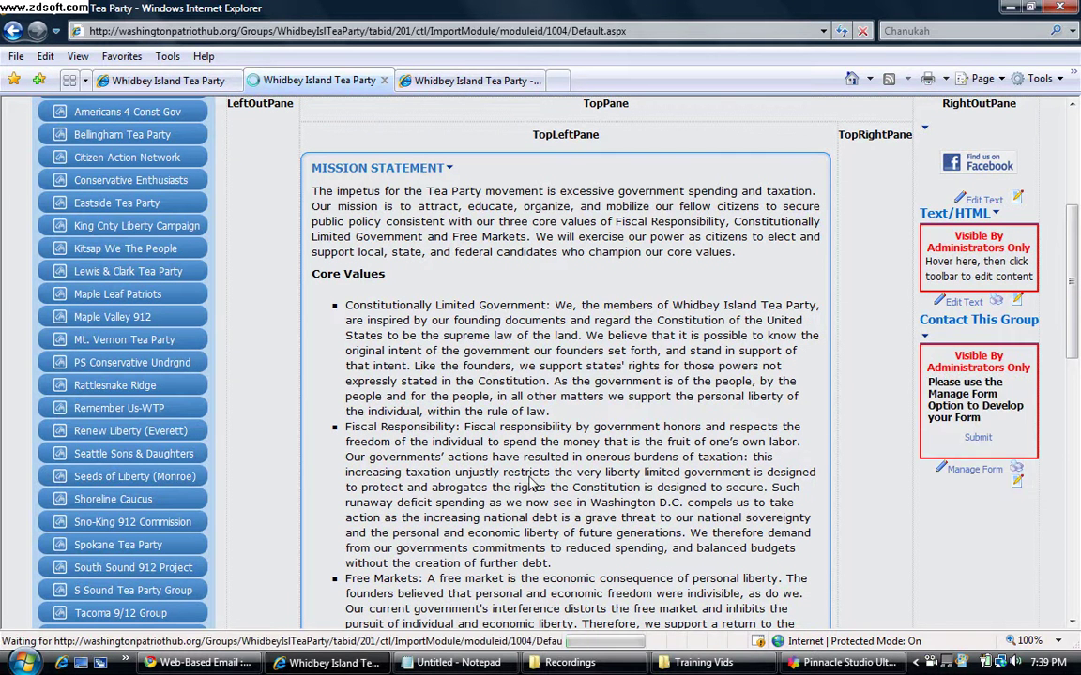
{"action": "scroll", "coordinate": [504, 463], "scroll_direction": "down", "scroll_amount": 3}
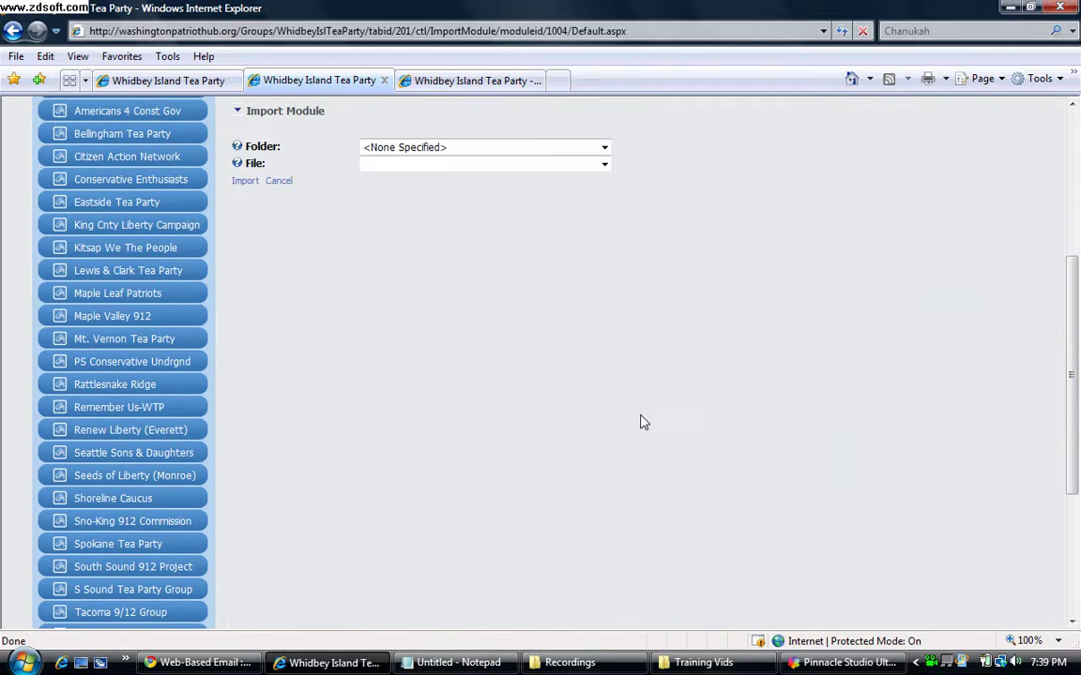
{"action": "left_click", "coordinate": [494, 150]}
{"action": "left_click", "coordinate": [503, 173]}
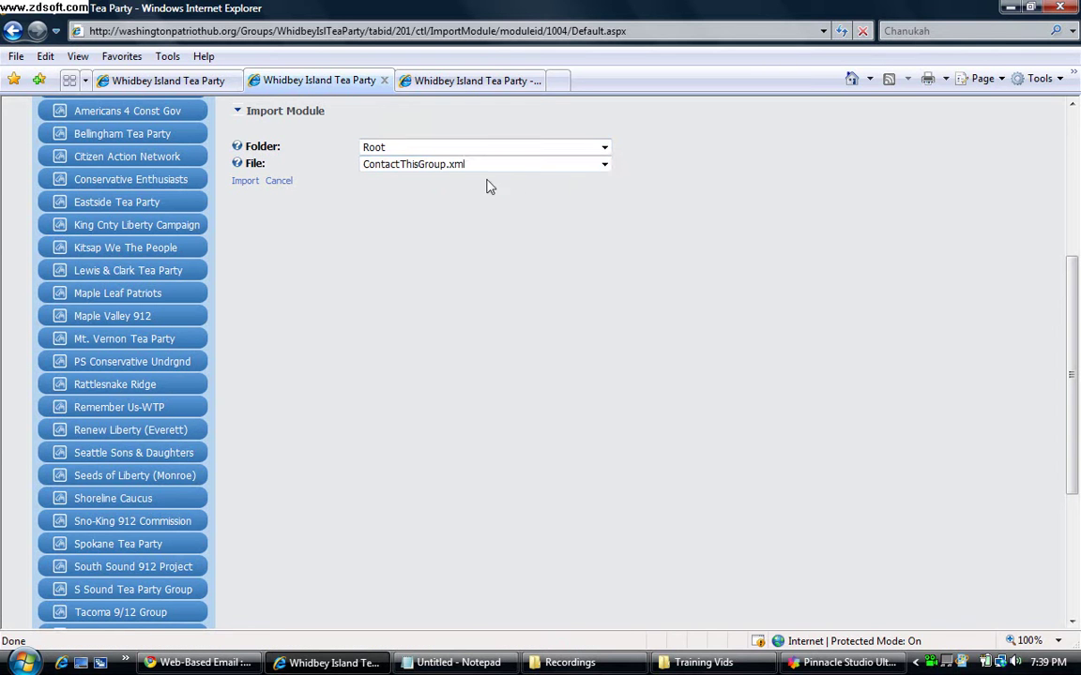
{"action": "left_click", "coordinate": [243, 188]}
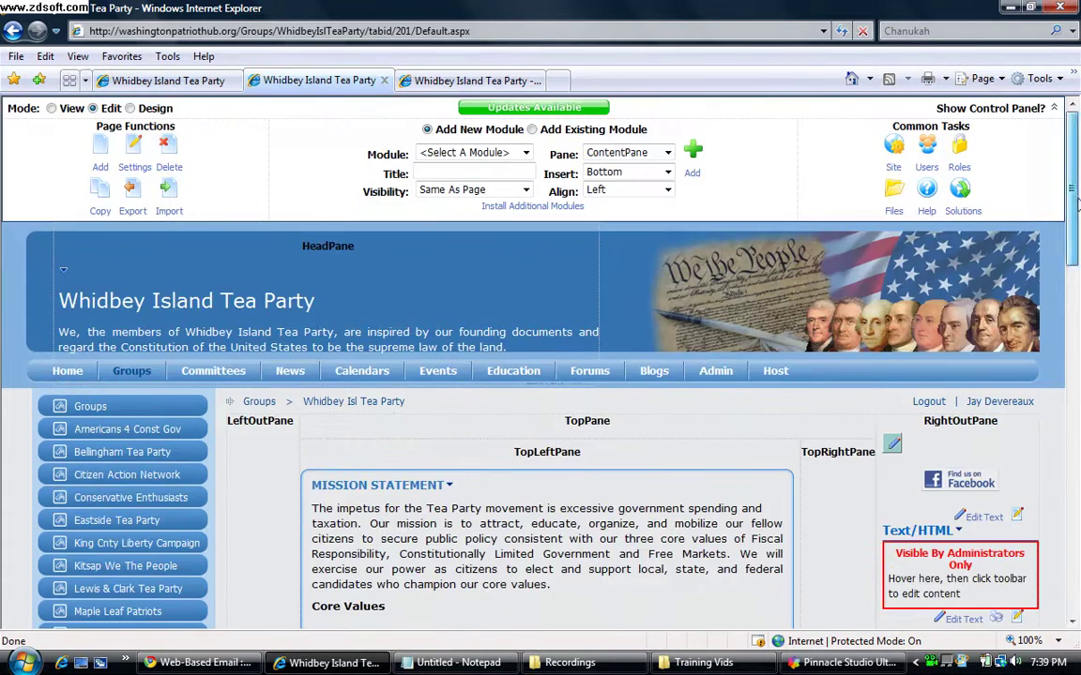
Step: Test the required-field checks of the imported contact form by submitting it empty
{"action": "scroll", "coordinate": [1060, 279], "scroll_direction": "down", "scroll_amount": 5}
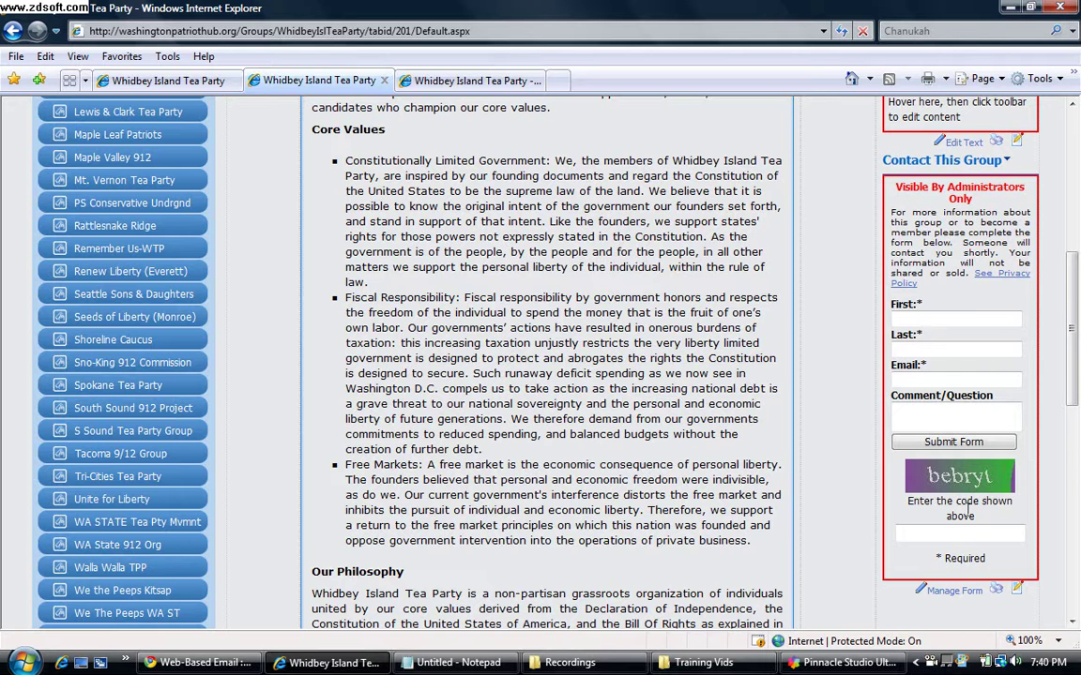
{"action": "left_click", "coordinate": [953, 441]}
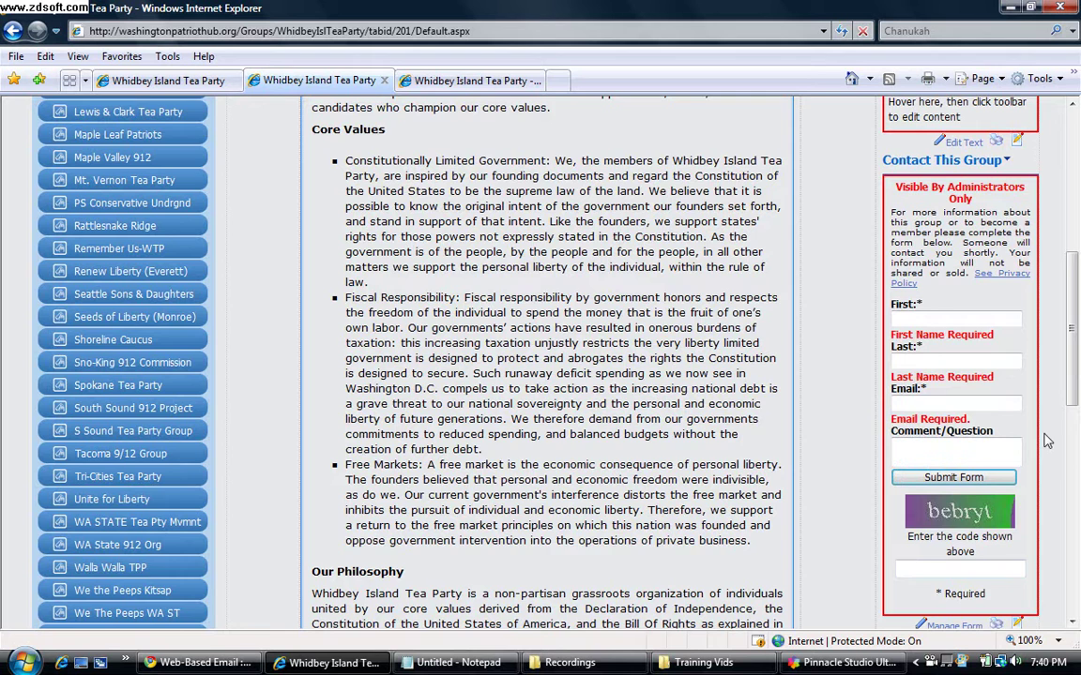
{"action": "scroll", "coordinate": [943, 398], "scroll_direction": "down", "scroll_amount": 3}
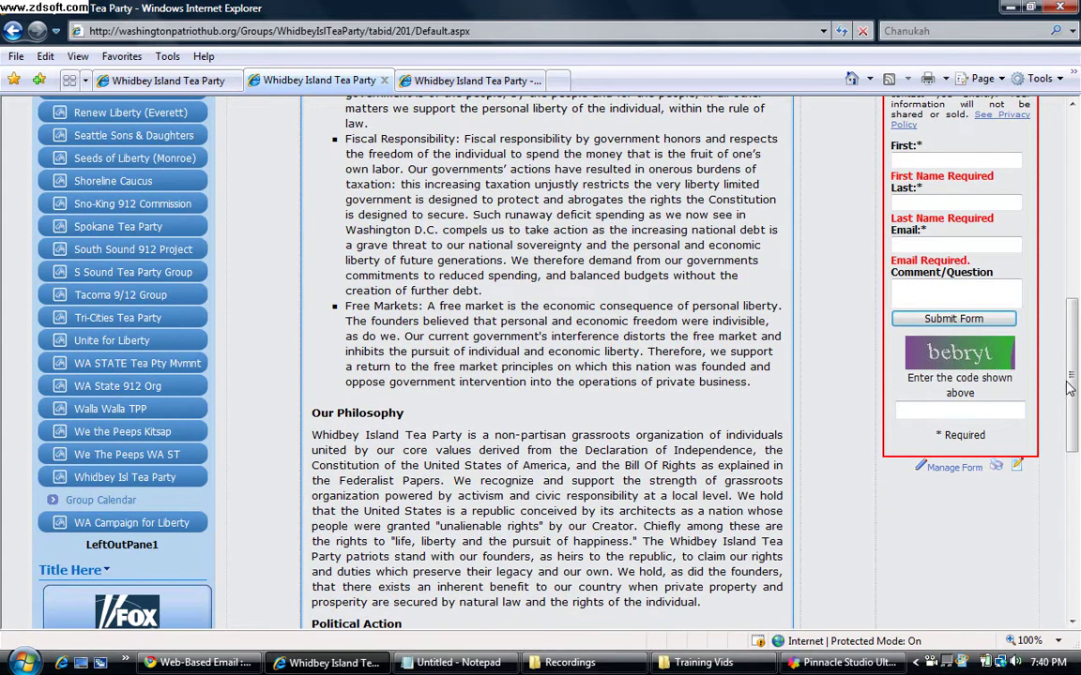
{"action": "scroll", "coordinate": [962, 349], "scroll_direction": "up", "scroll_amount": 2}
{"action": "mouse_move", "coordinate": [1078, 360]}
{"action": "left_mouse_down"}
{"action": "mouse_move", "coordinate": [1078, 334]}
{"action": "mouse_move", "coordinate": [1078, 343]}
{"action": "left_mouse_up"}
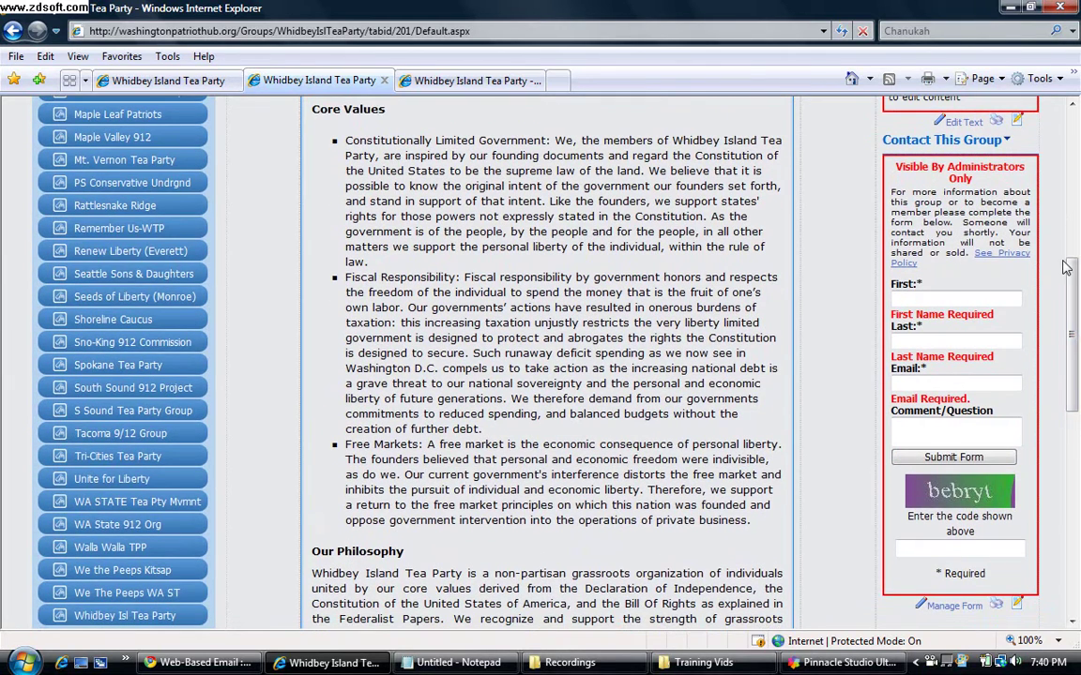
Step: Open the form options of the Contact This Group form in Form Master Edit
{"action": "scroll", "coordinate": [1053, 280], "scroll_direction": "up", "scroll_amount": 3}
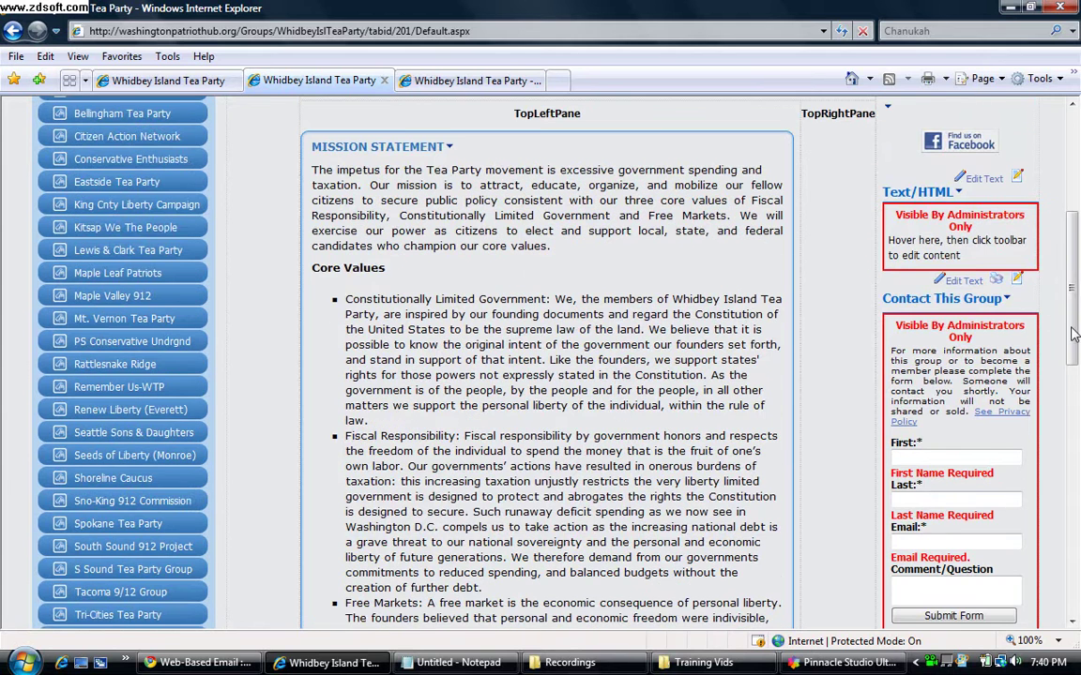
{"action": "scroll", "coordinate": [968, 324], "scroll_direction": "down", "scroll_amount": 1}
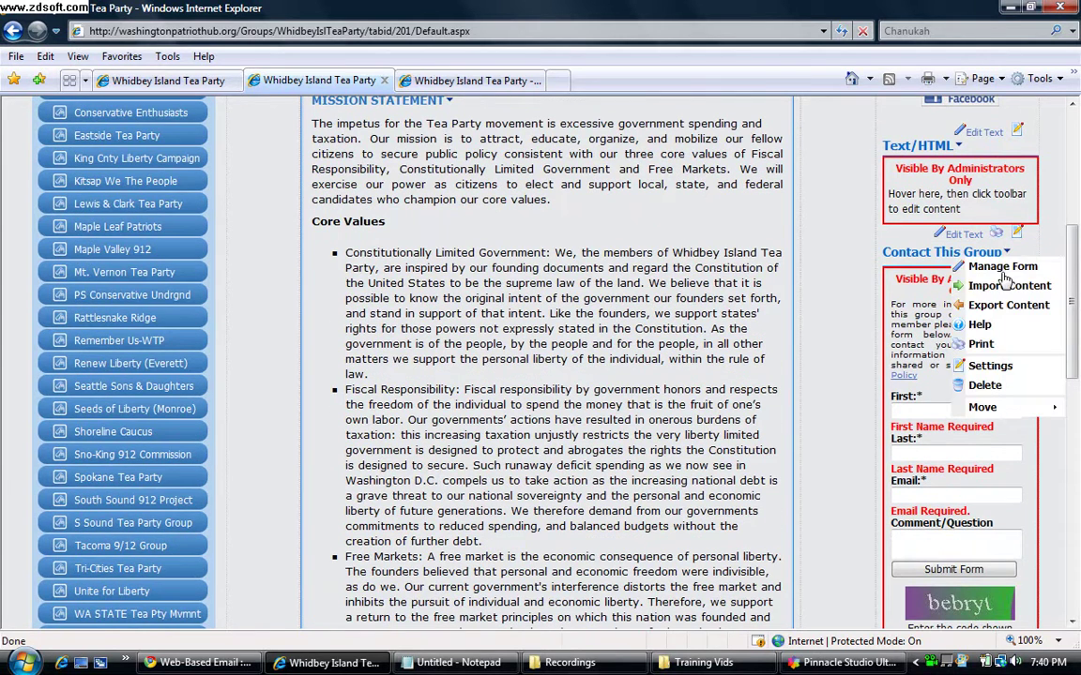
{"action": "left_click", "coordinate": [996, 266]}
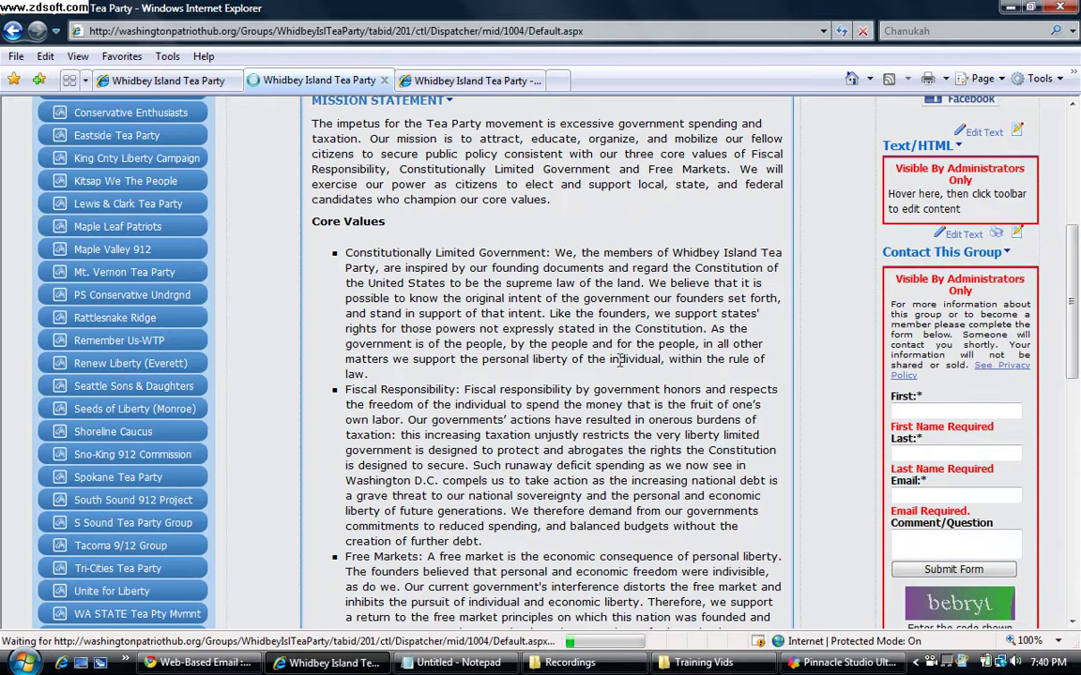
{"action": "scroll", "coordinate": [652, 402], "scroll_direction": "down", "scroll_amount": 5}
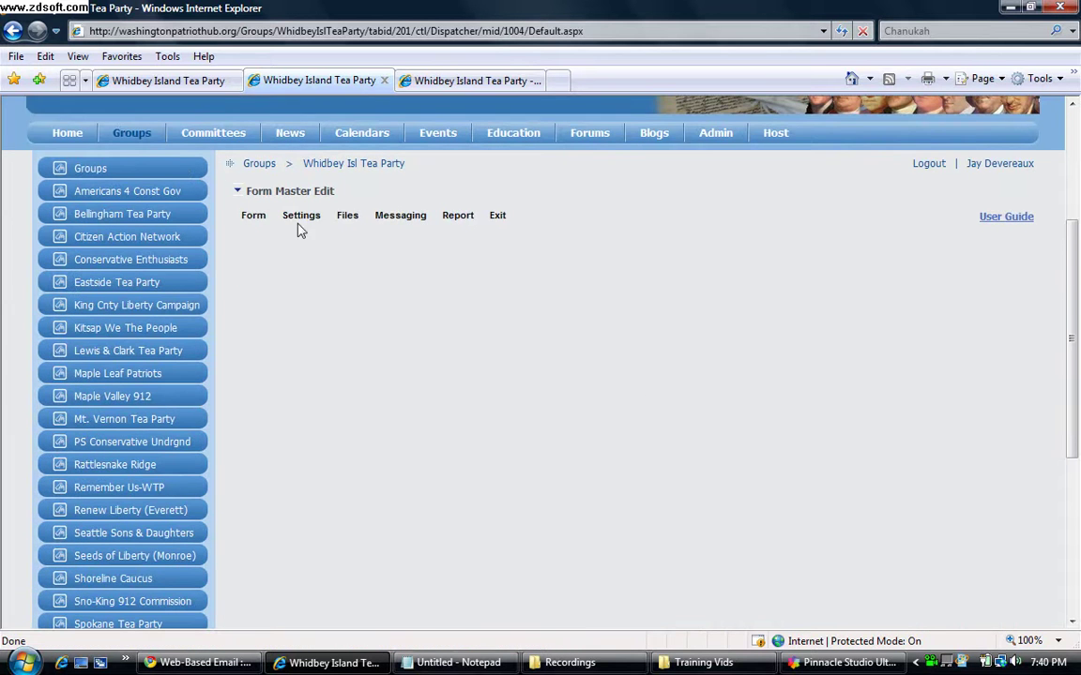
{"action": "left_click", "coordinate": [298, 242]}
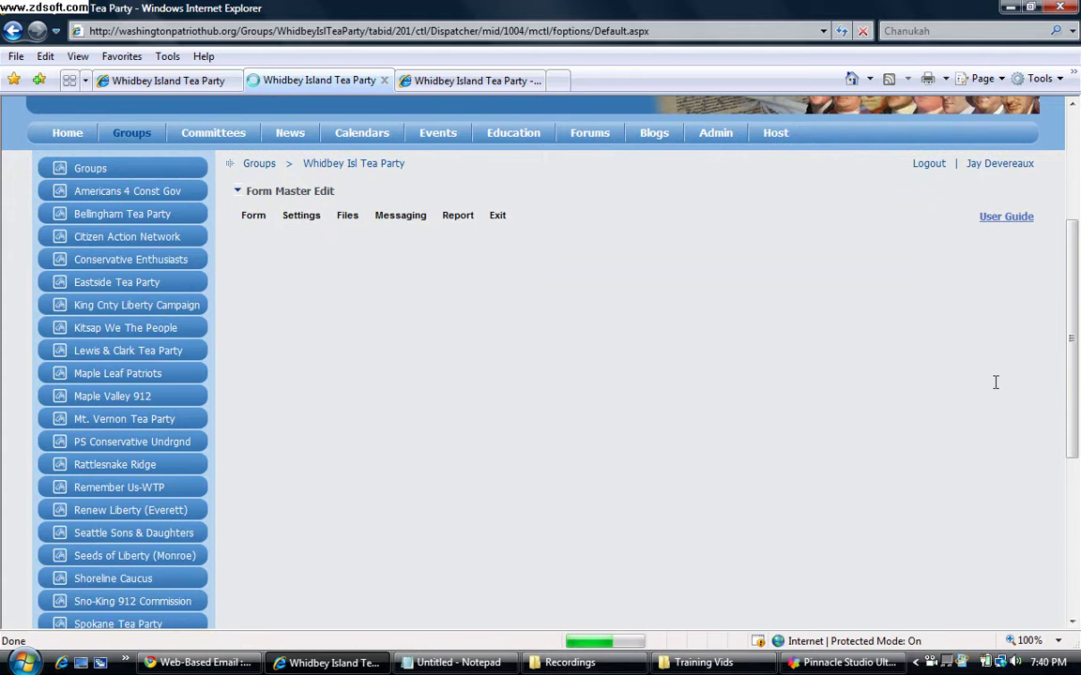
{"action": "scroll", "coordinate": [924, 426], "scroll_direction": "down", "scroll_amount": 6}
{"action": "scroll", "coordinate": [922, 427], "scroll_direction": "up", "scroll_amount": 5}
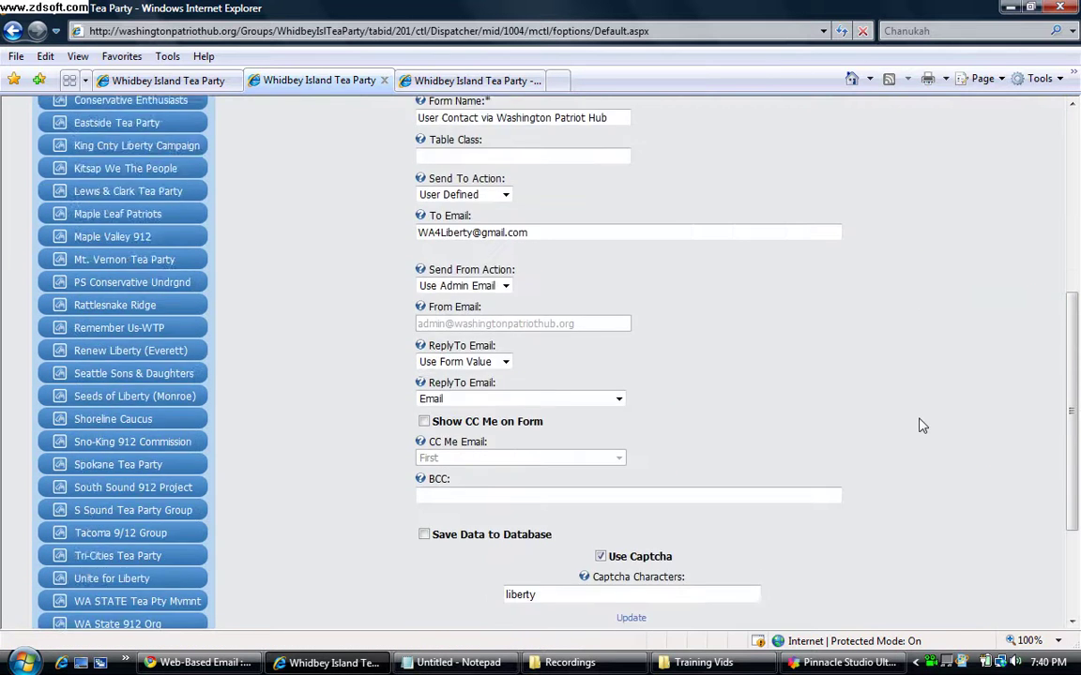
Step: Check the To Email field and keep ReplyTo Email on Use Form Value with Email as the source field
{"action": "left_click_drag", "start_coordinate": [549, 311], "coordinate": [384, 322]}
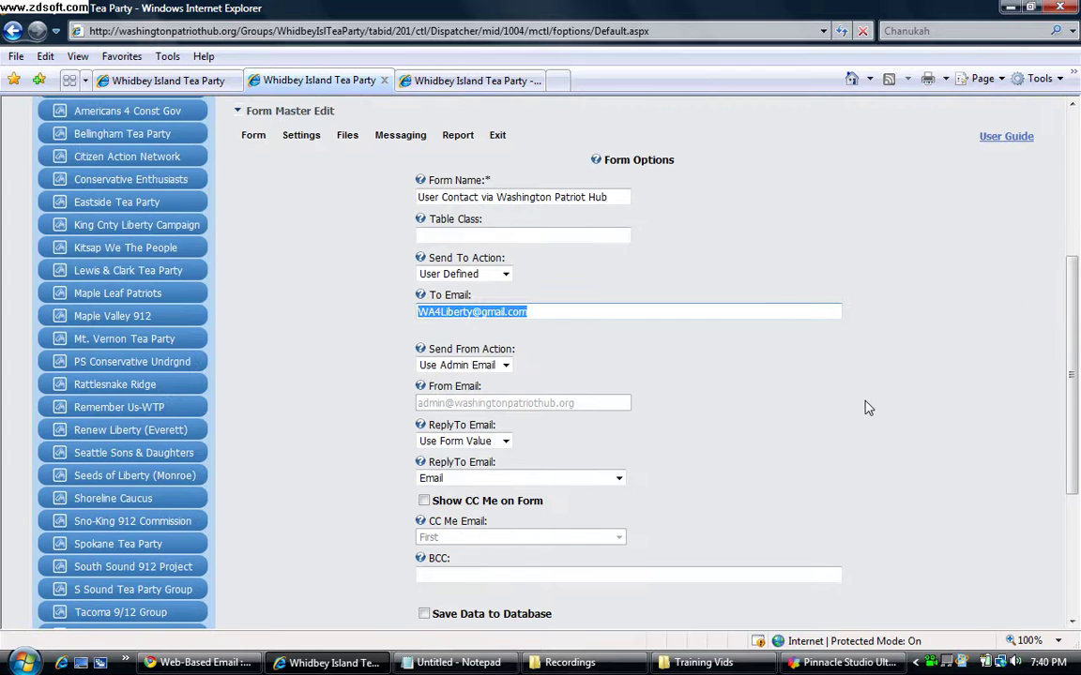
{"action": "left_click", "coordinate": [460, 573]}
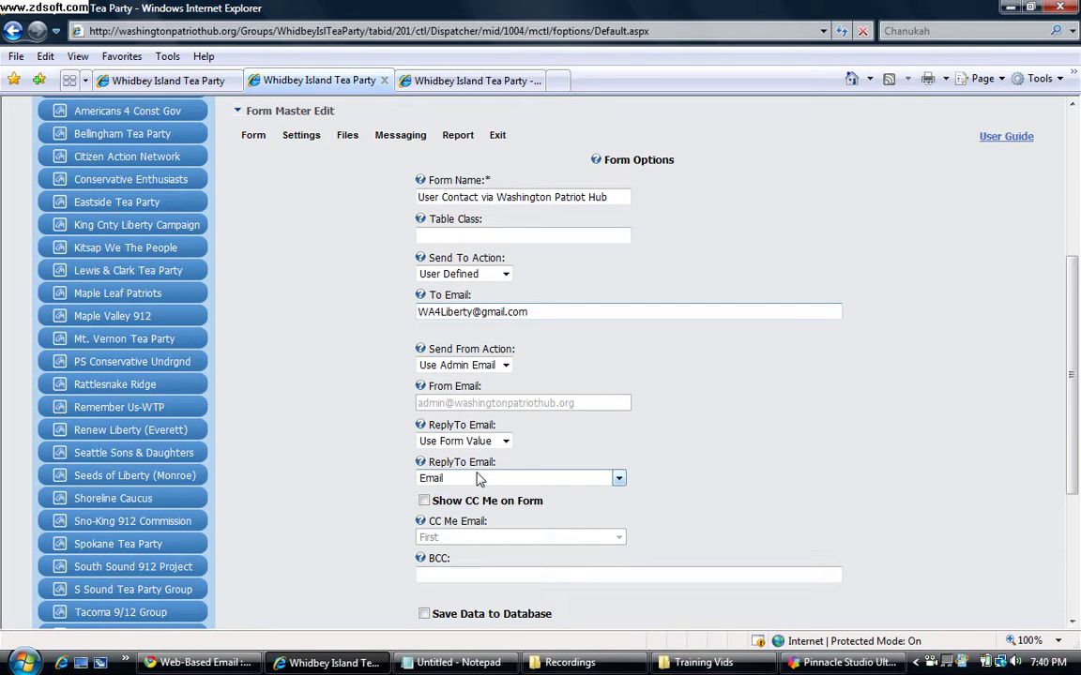
{"action": "scroll", "coordinate": [716, 429], "scroll_direction": "down", "scroll_amount": 1}
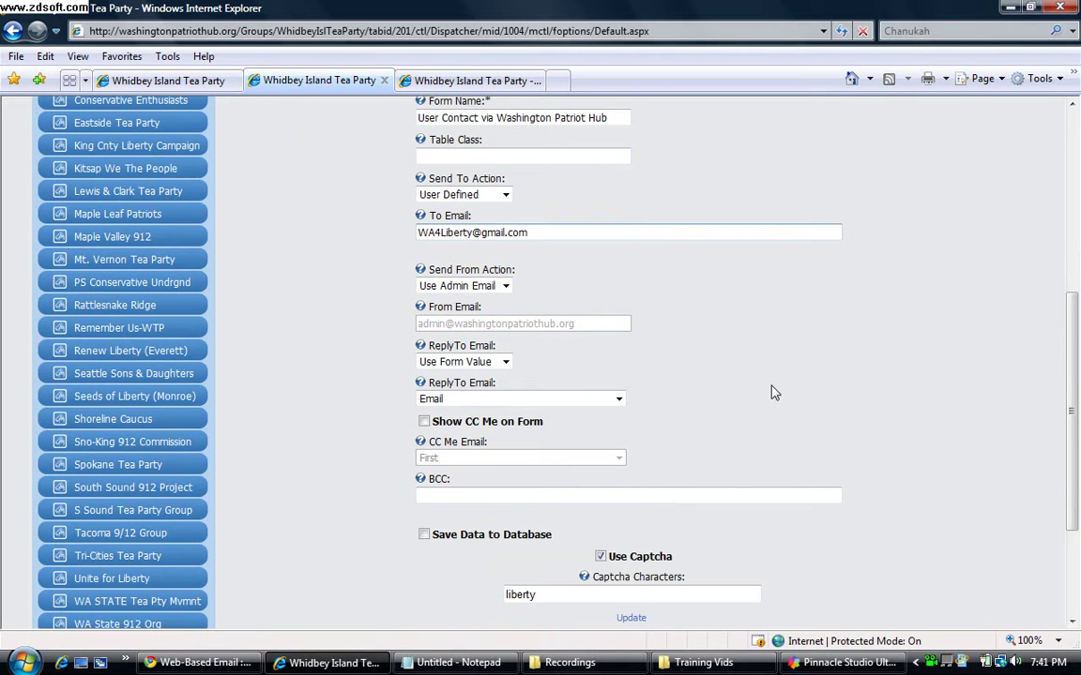
{"action": "left_click", "coordinate": [494, 364]}
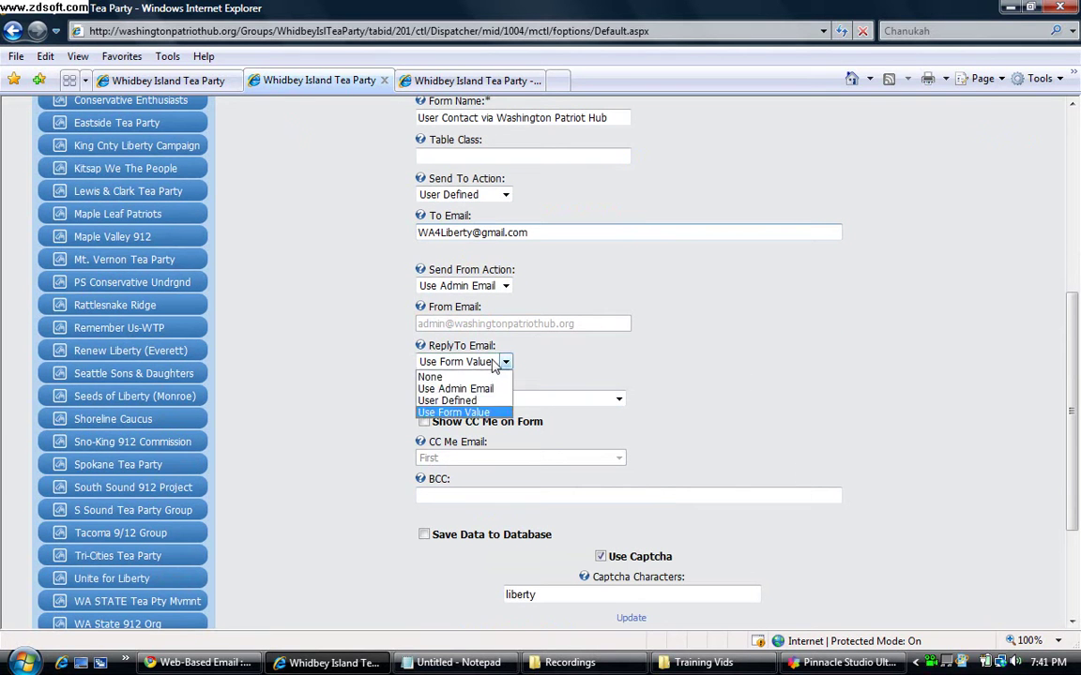
{"action": "left_click", "coordinate": [453, 412]}
{"action": "left_click", "coordinate": [451, 400]}
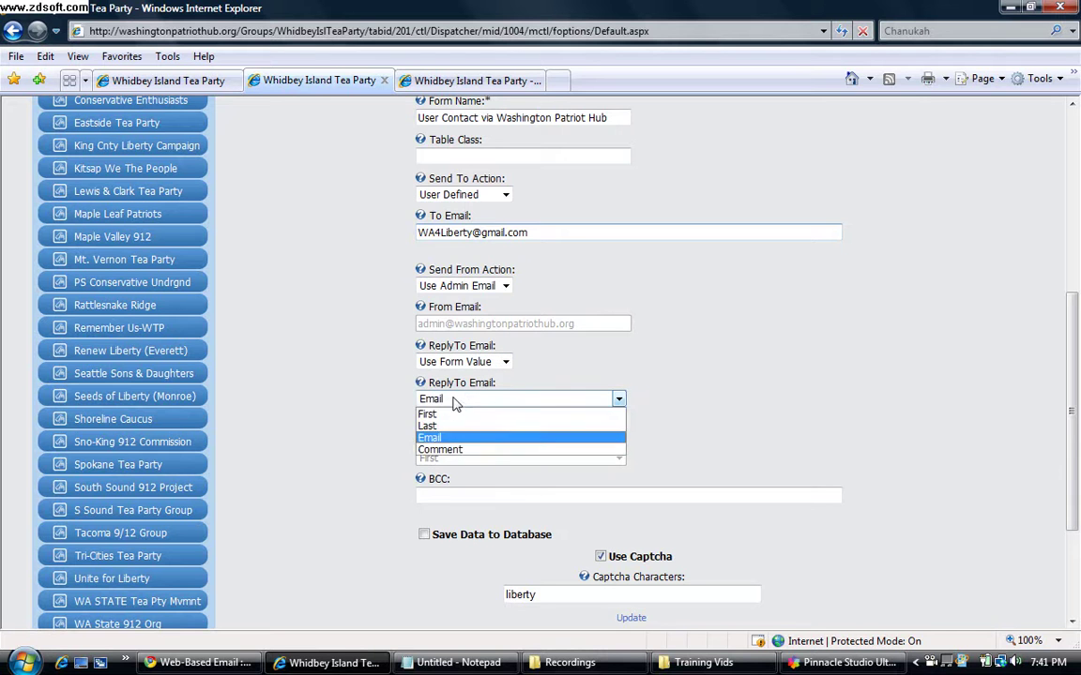
{"action": "left_click", "coordinate": [436, 436]}
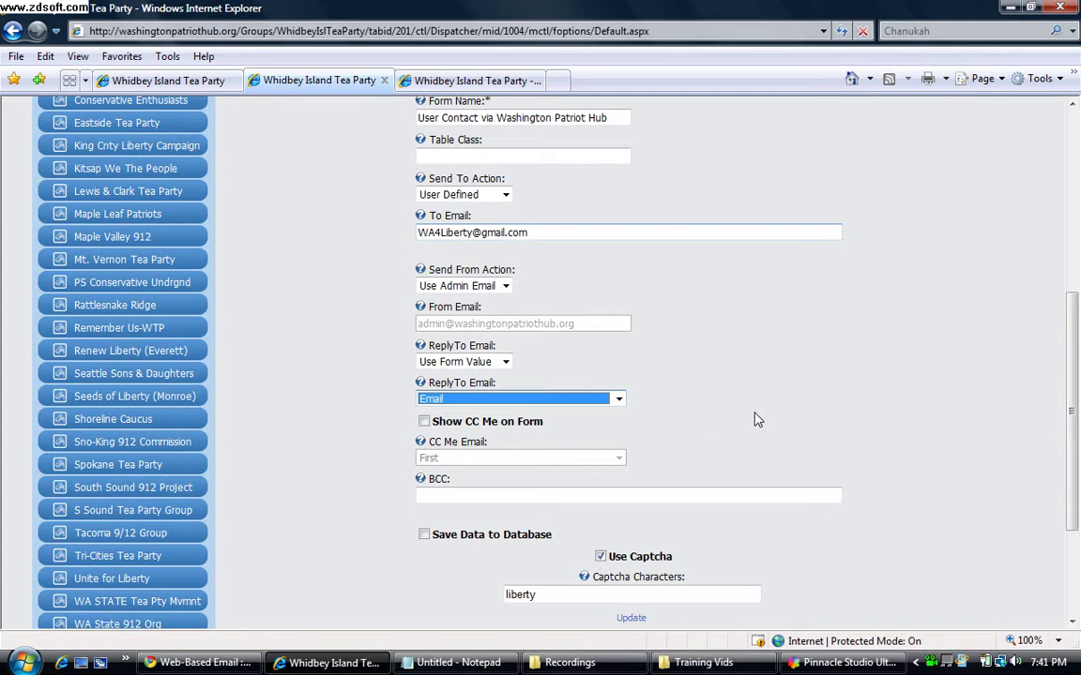
Step: Look up the group's contact e-mail in the Contact Us list of the existing Whidbey Island Tea Party website
{"action": "scroll", "coordinate": [694, 375], "scroll_direction": "up", "scroll_amount": 2}
{"action": "scroll", "coordinate": [713, 336], "scroll_direction": "up", "scroll_amount": 2}
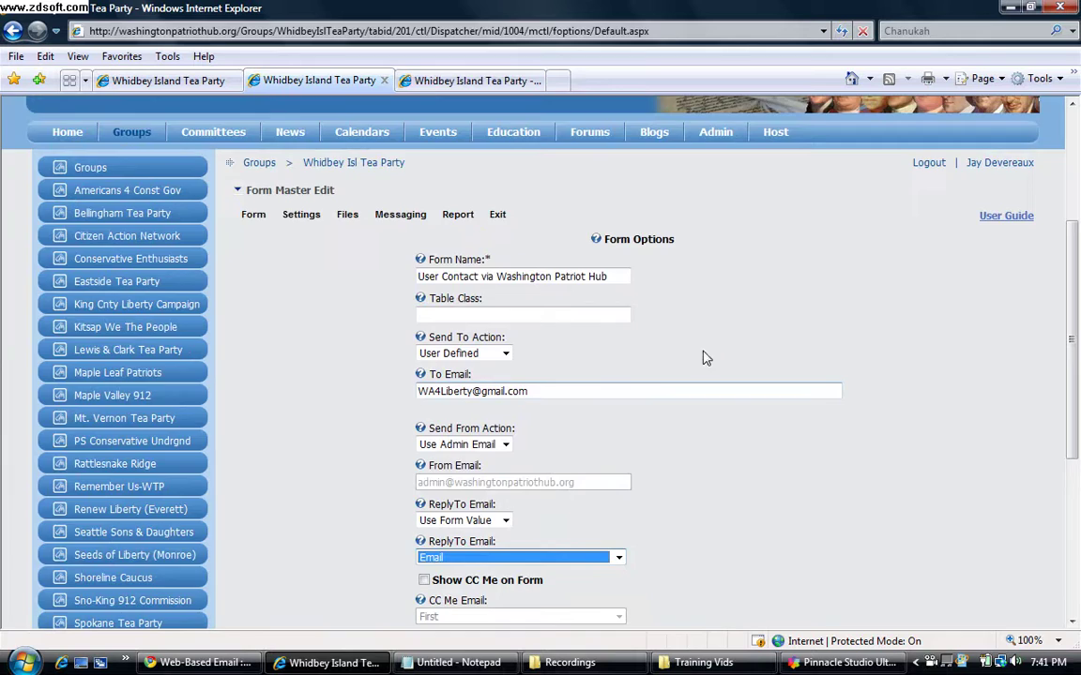
{"action": "left_click", "coordinate": [441, 80]}
{"action": "scroll", "coordinate": [1001, 551], "scroll_direction": "down", "scroll_amount": 3}
{"action": "scroll", "coordinate": [985, 530], "scroll_direction": "up", "scroll_amount": 3}
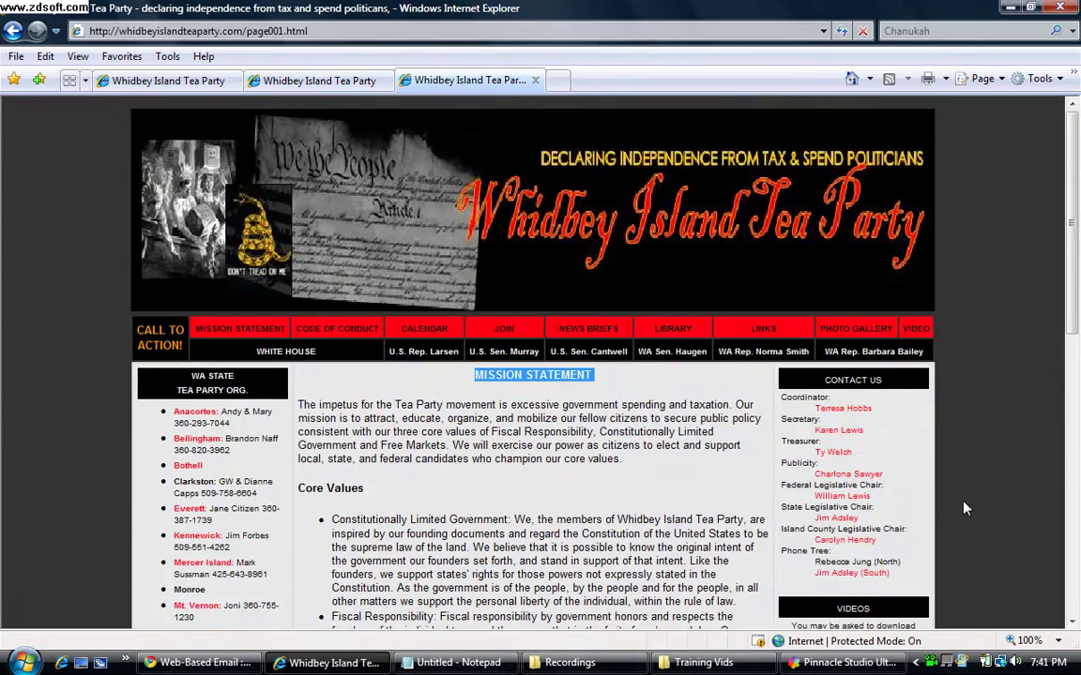
{"action": "scroll", "coordinate": [711, 399], "scroll_direction": "down", "scroll_amount": 5}
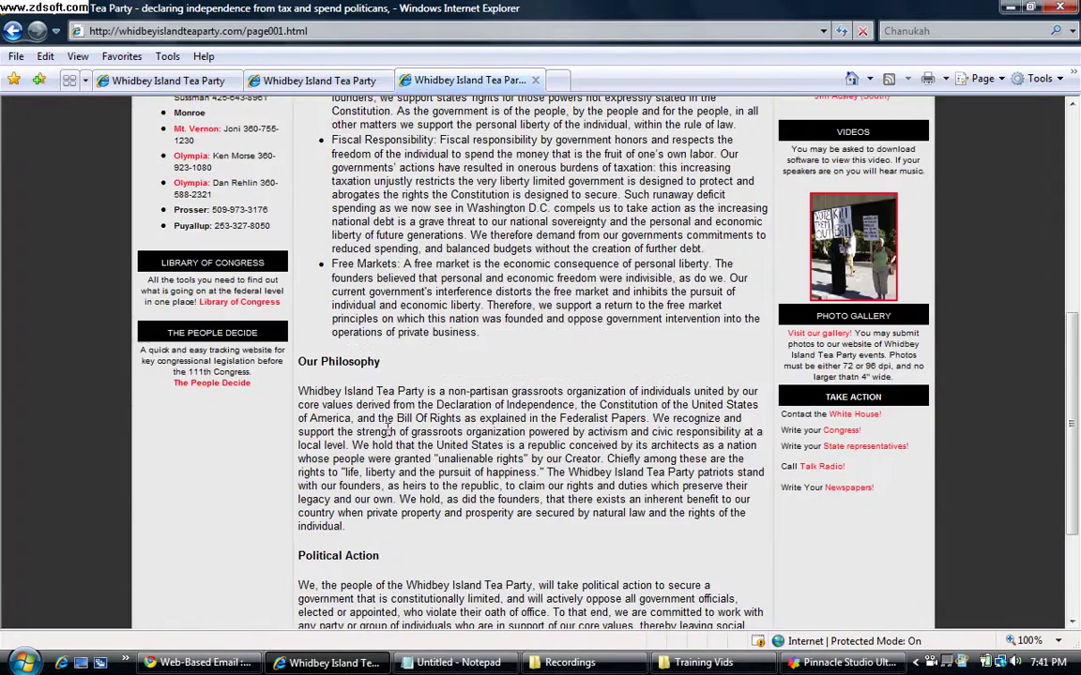
{"action": "scroll", "coordinate": [440, 441], "scroll_direction": "up", "scroll_amount": 4}
{"action": "scroll", "coordinate": [439, 441], "scroll_direction": "up", "scroll_amount": 3}
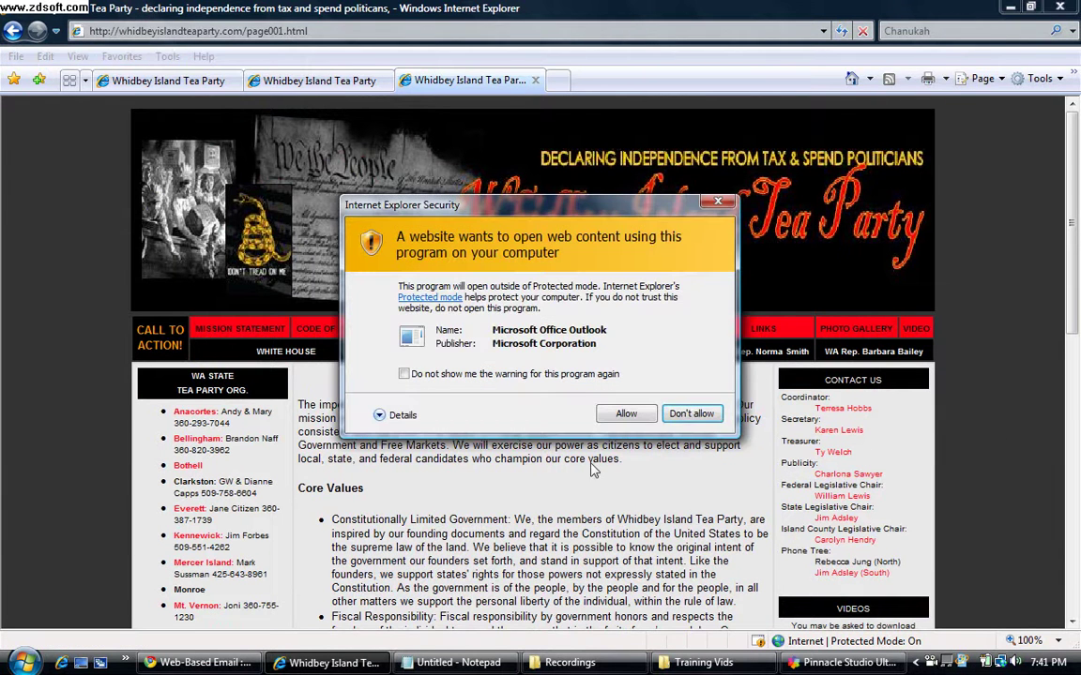
{"action": "left_click", "coordinate": [627, 415]}
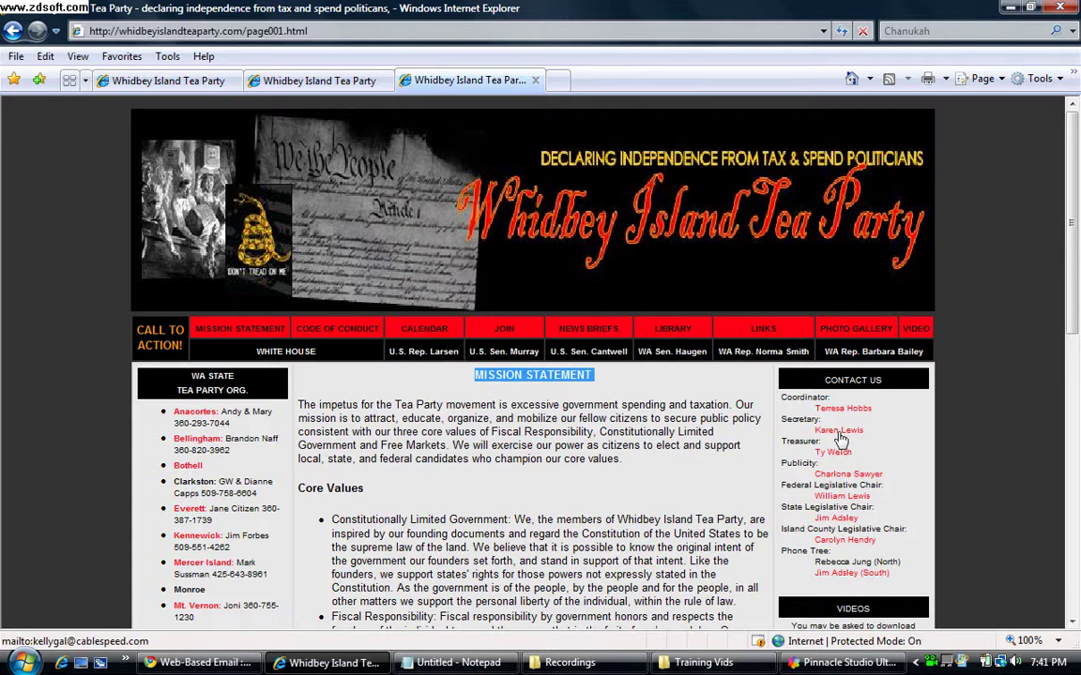
{"action": "scroll", "coordinate": [1012, 466], "scroll_direction": "down", "scroll_amount": 1}
{"action": "scroll", "coordinate": [1012, 466], "scroll_direction": "up", "scroll_amount": 1}
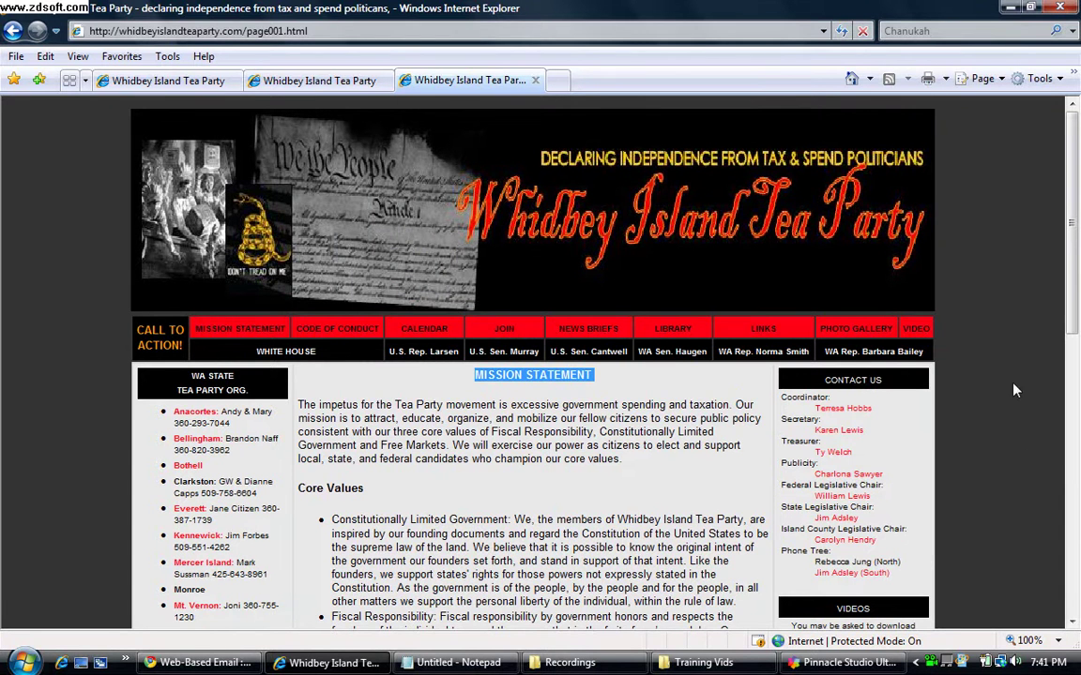
{"action": "left_click", "coordinate": [210, 79]}
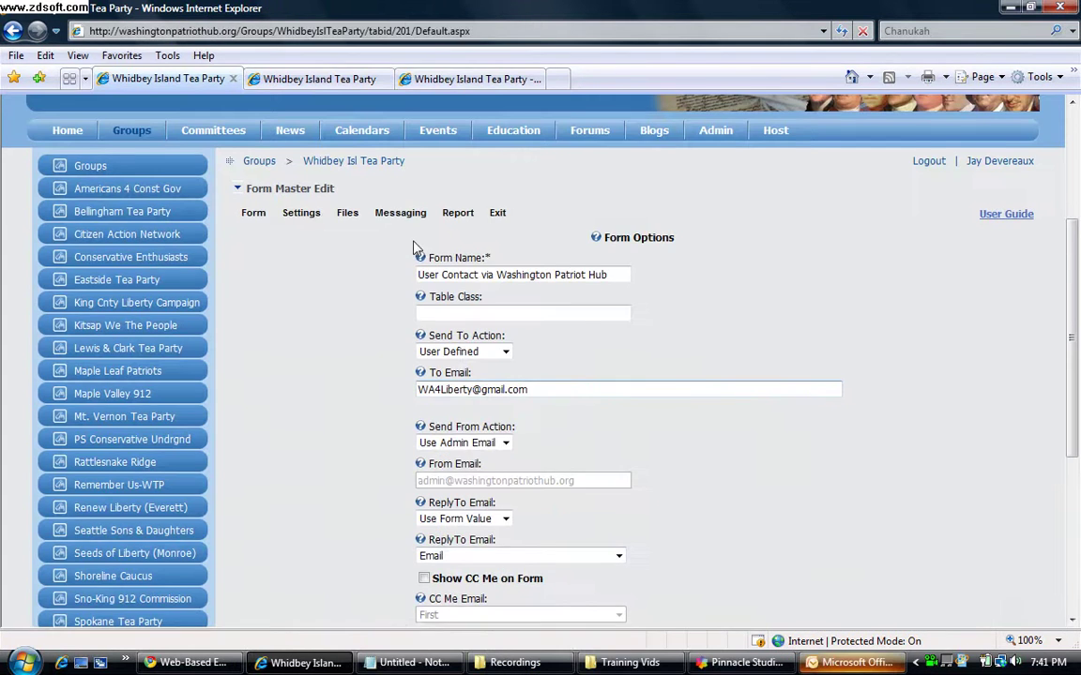
{"action": "left_click", "coordinate": [319, 79]}
{"action": "left_click", "coordinate": [495, 81]}
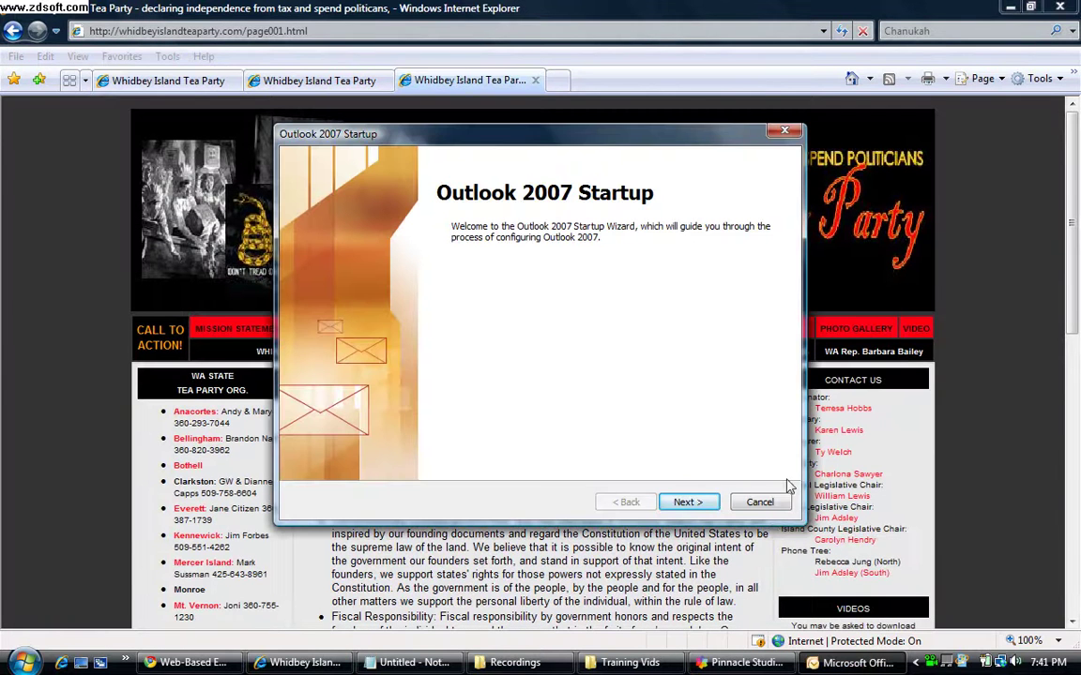
Step: Exit the Outlook 2007 startup wizard and return to the contact form's options page
{"action": "left_click", "coordinate": [774, 501]}
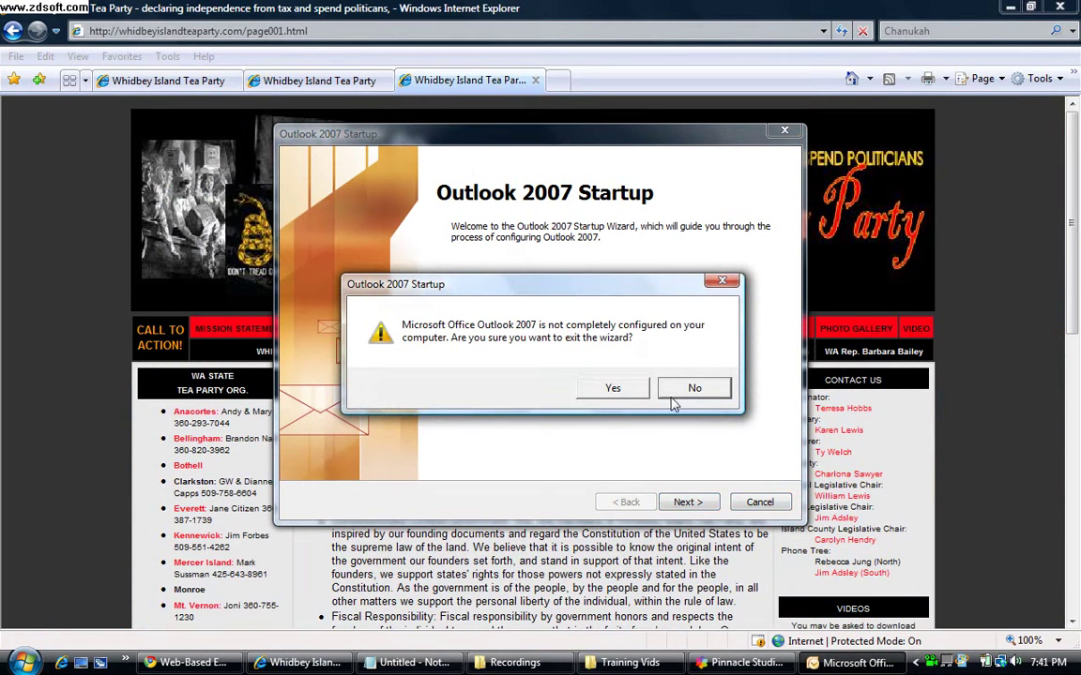
{"action": "left_click", "coordinate": [630, 389]}
{"action": "left_click", "coordinate": [343, 84]}
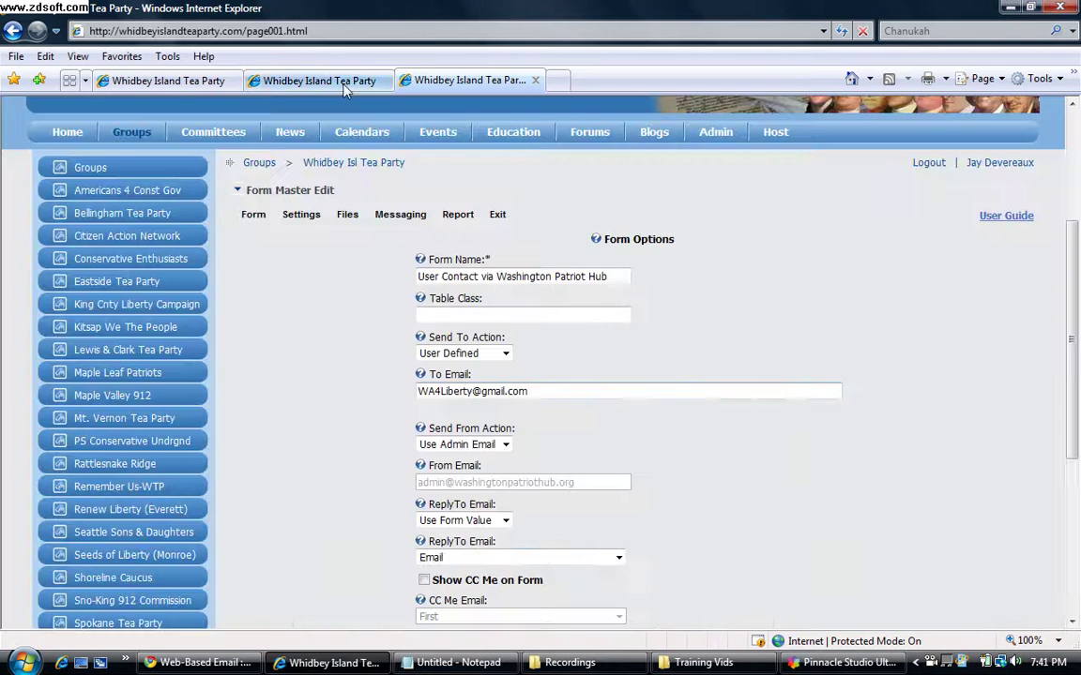
Step: Save the contact form's Form Options with the To Email and ReplyTo settings as entered
{"action": "scroll", "coordinate": [750, 475], "scroll_direction": "down", "scroll_amount": 3}
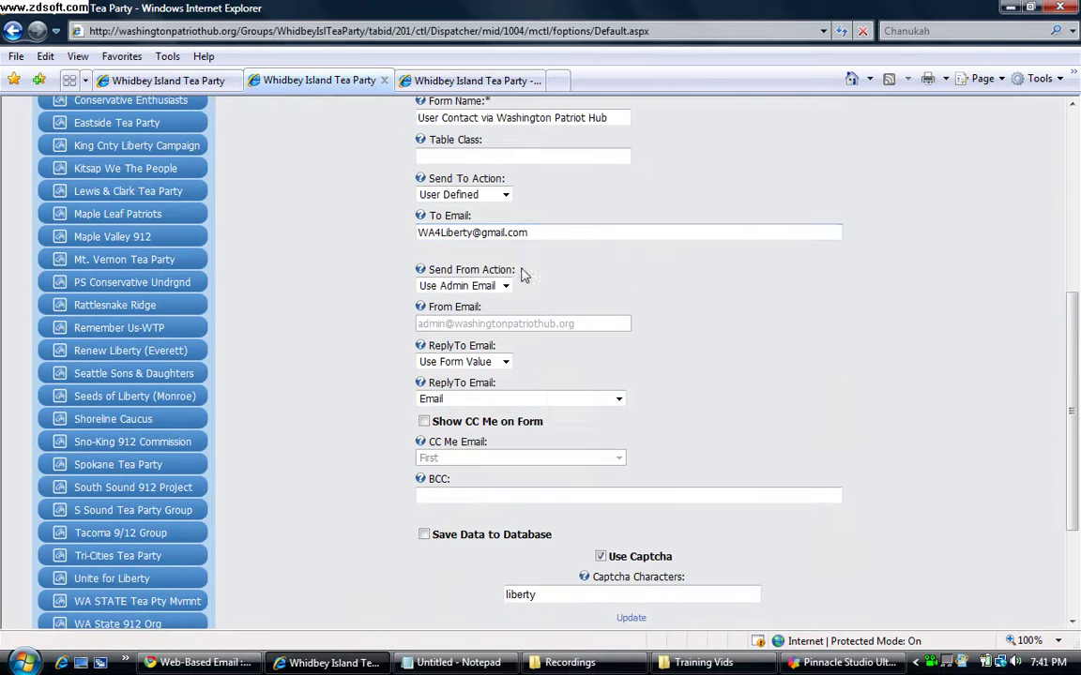
{"action": "left_click", "coordinate": [631, 619]}
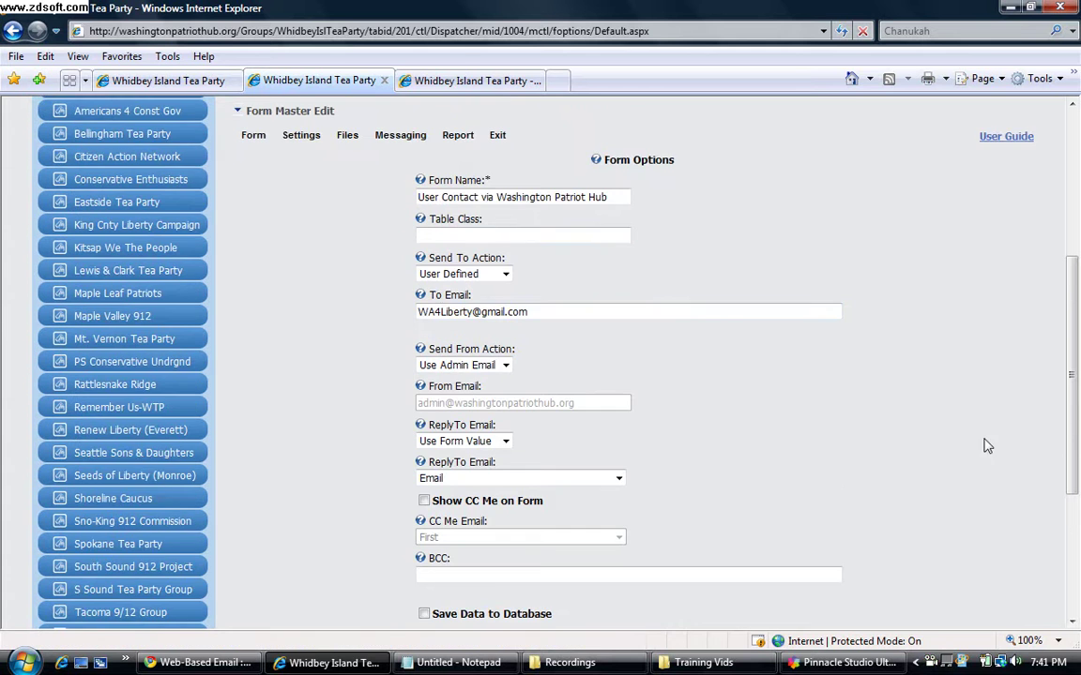
{"action": "scroll", "coordinate": [864, 433], "scroll_direction": "up", "scroll_amount": 1}
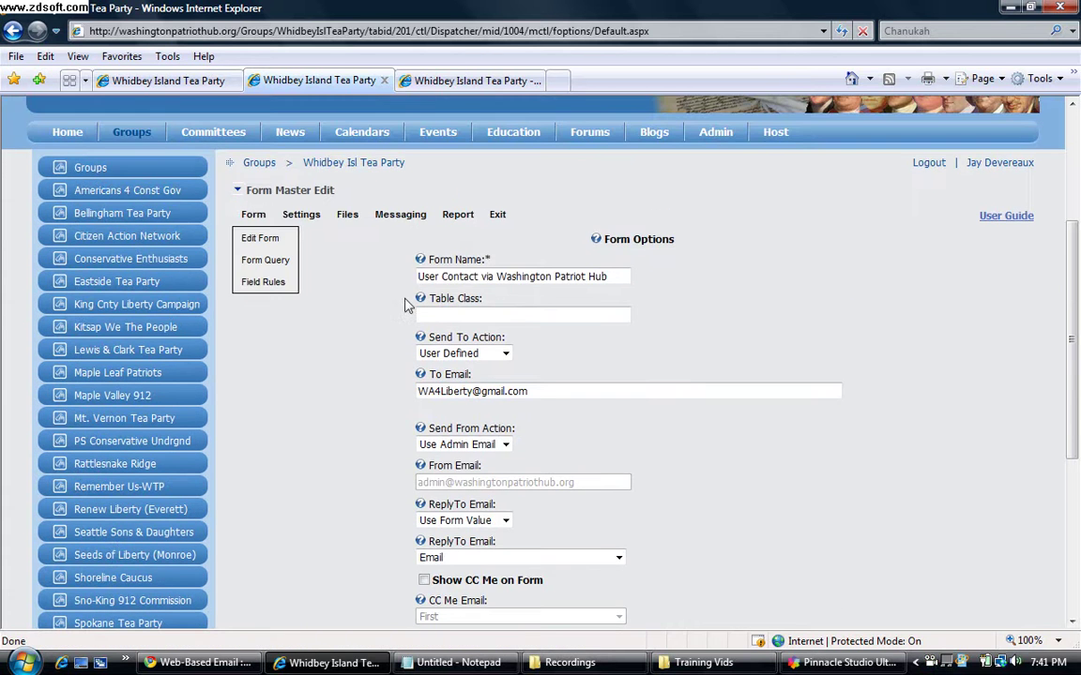
{"action": "scroll", "coordinate": [610, 415], "scroll_direction": "down", "scroll_amount": 2}
{"action": "scroll", "coordinate": [610, 415], "scroll_direction": "up", "scroll_amount": 5}
{"action": "scroll", "coordinate": [753, 487], "scroll_direction": "down", "scroll_amount": 6}
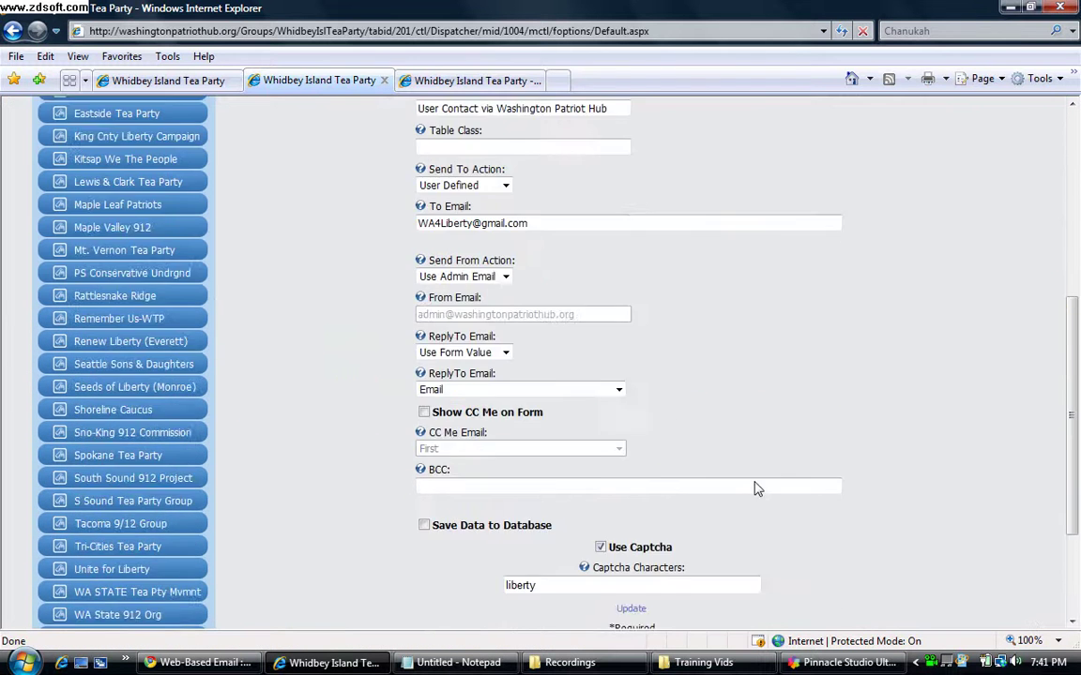
{"action": "scroll", "coordinate": [759, 519], "scroll_direction": "down", "scroll_amount": 2}
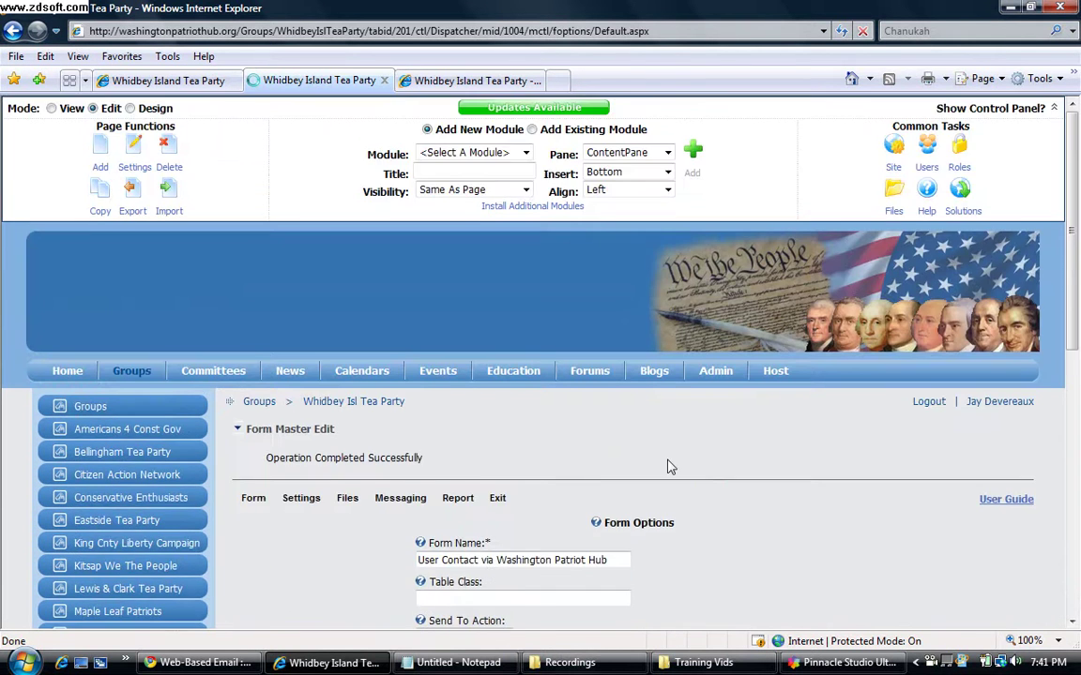
{"action": "scroll", "coordinate": [676, 478], "scroll_direction": "down", "scroll_amount": 3}
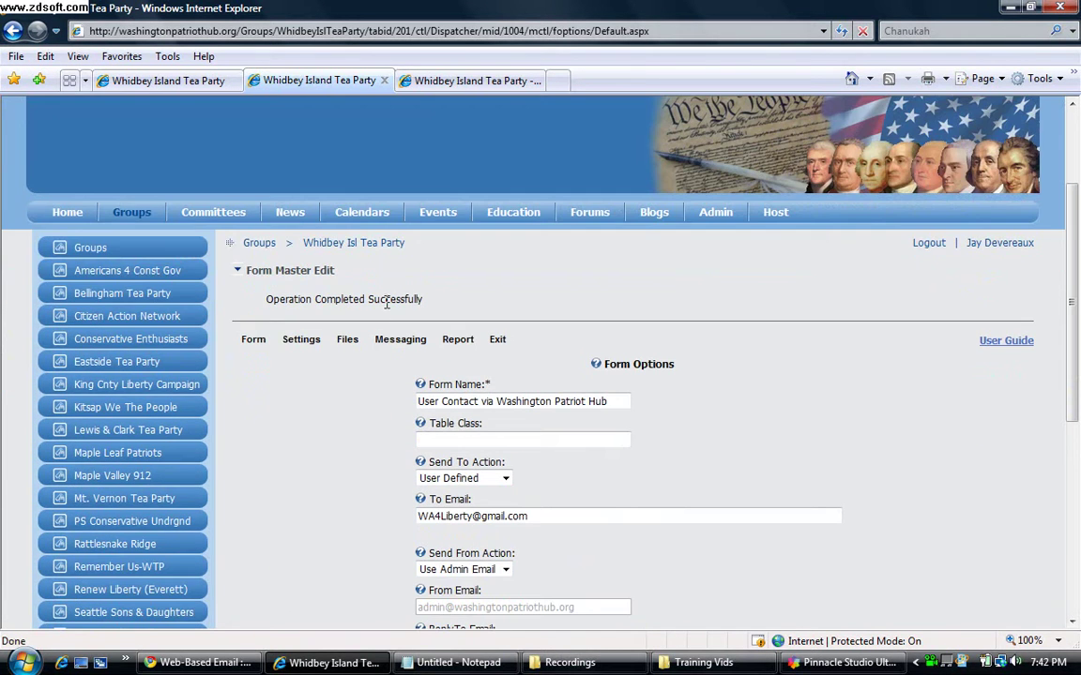
Step: Open the form's Other Settings and expand the Email Template and Format Settings section
{"action": "mouse_move", "coordinate": [296, 345]}
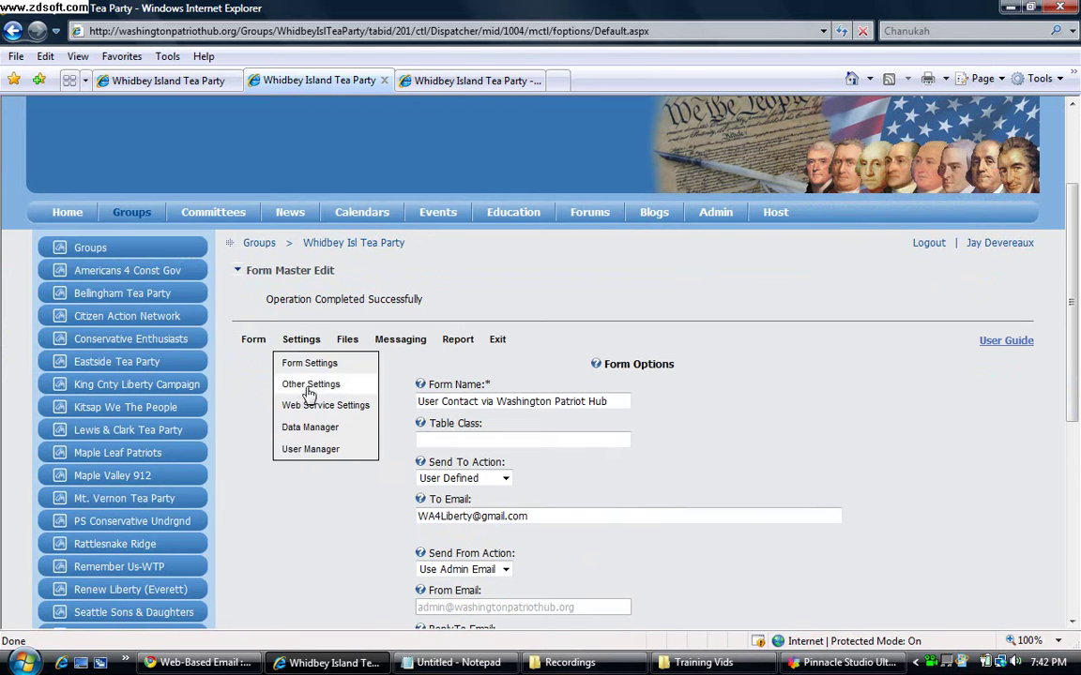
{"action": "left_click", "coordinate": [286, 383]}
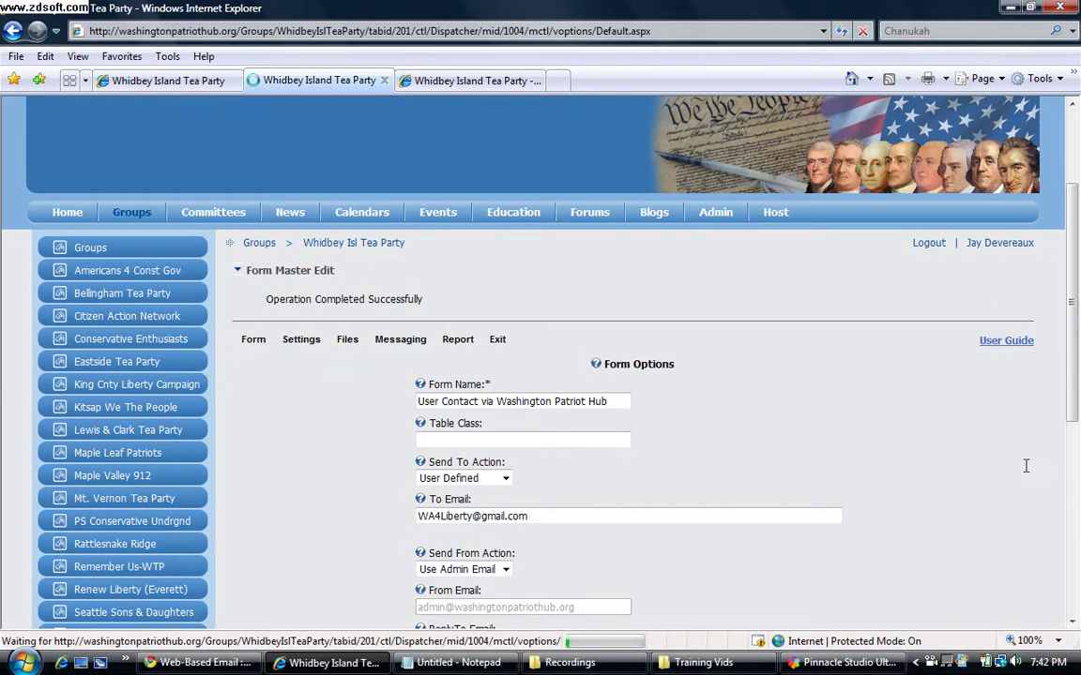
{"action": "scroll", "coordinate": [893, 394], "scroll_direction": "down", "scroll_amount": 4}
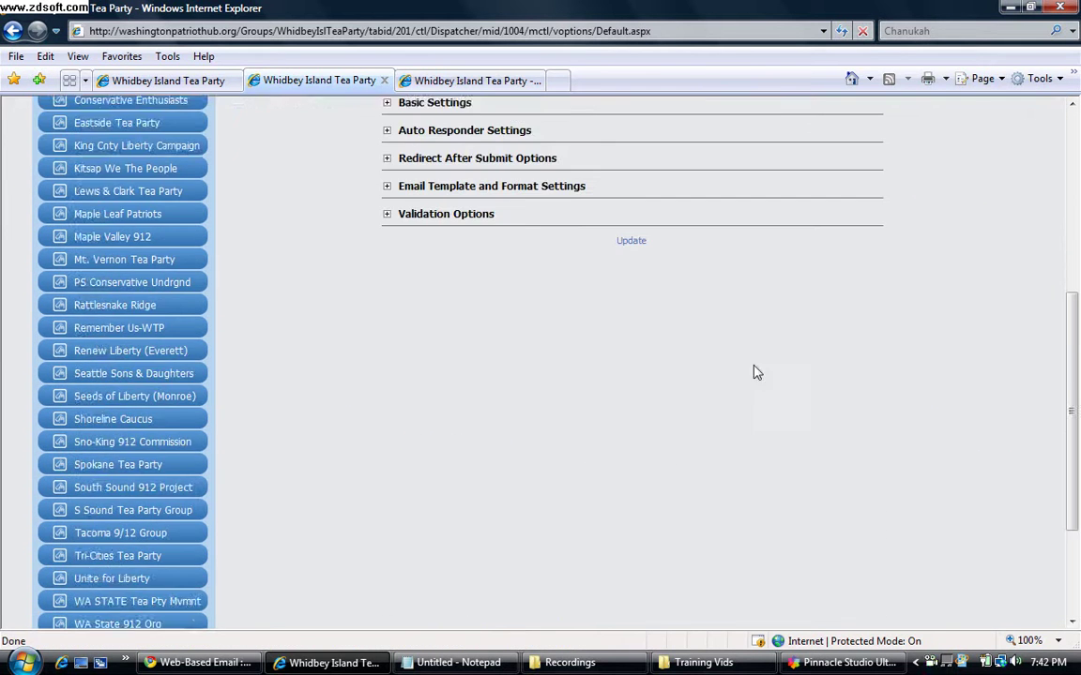
{"action": "scroll", "coordinate": [755, 371], "scroll_direction": "up", "scroll_amount": 1}
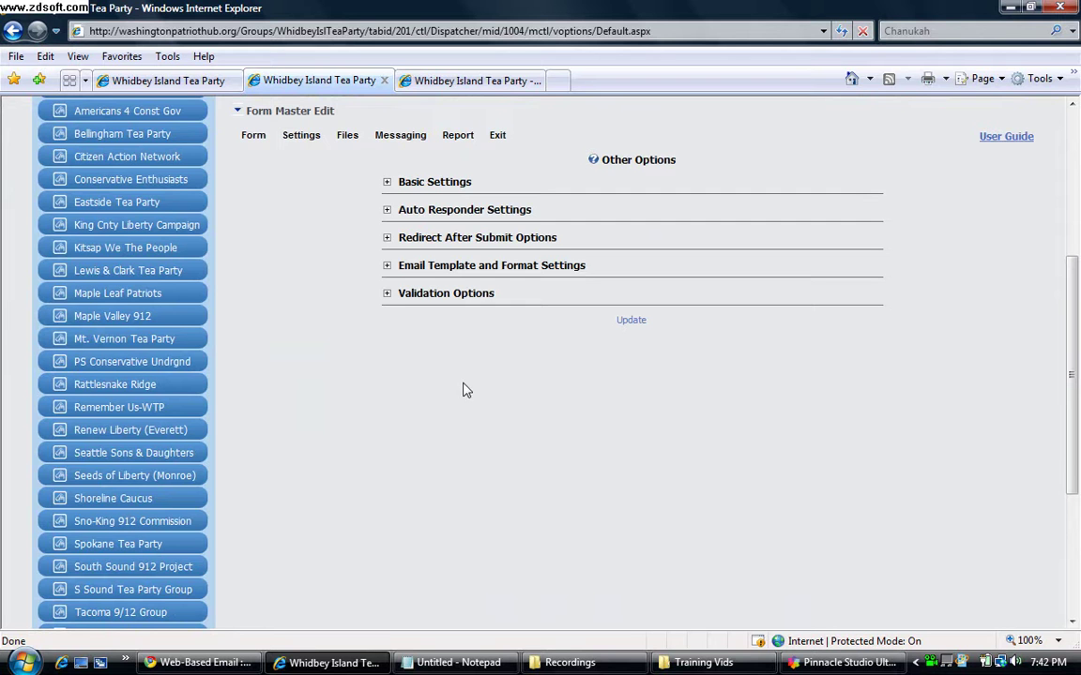
{"action": "left_click", "coordinate": [388, 267]}
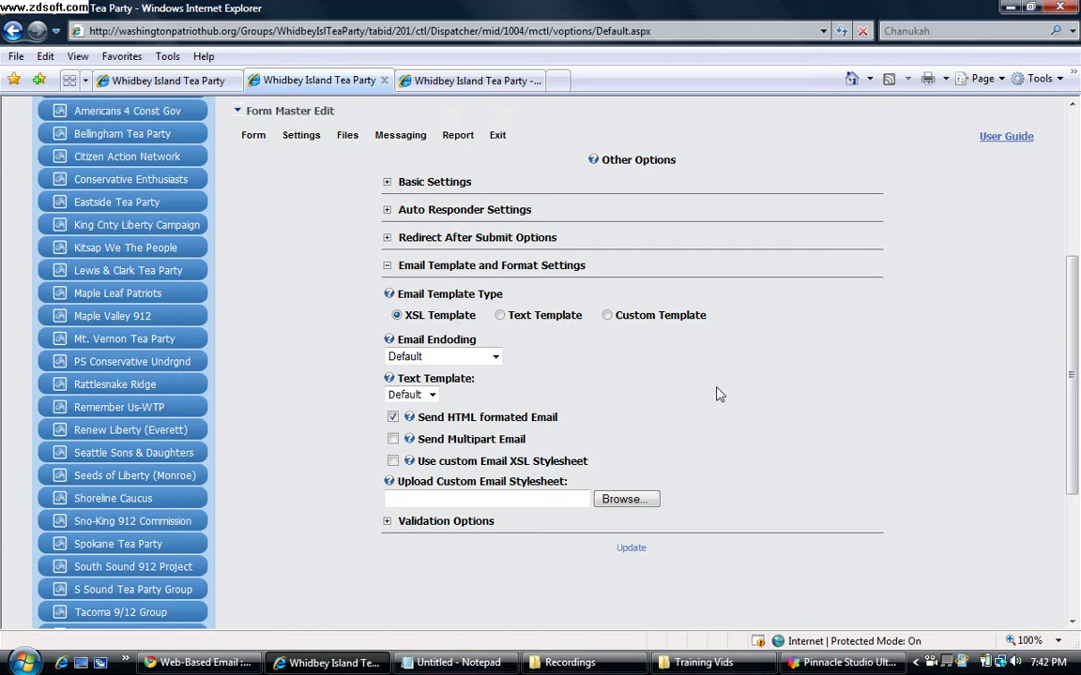
Step: Examine the URL and Page link types under Redirect After Submit Options, including the site page list, and return the type to None
{"action": "left_click", "coordinate": [385, 239]}
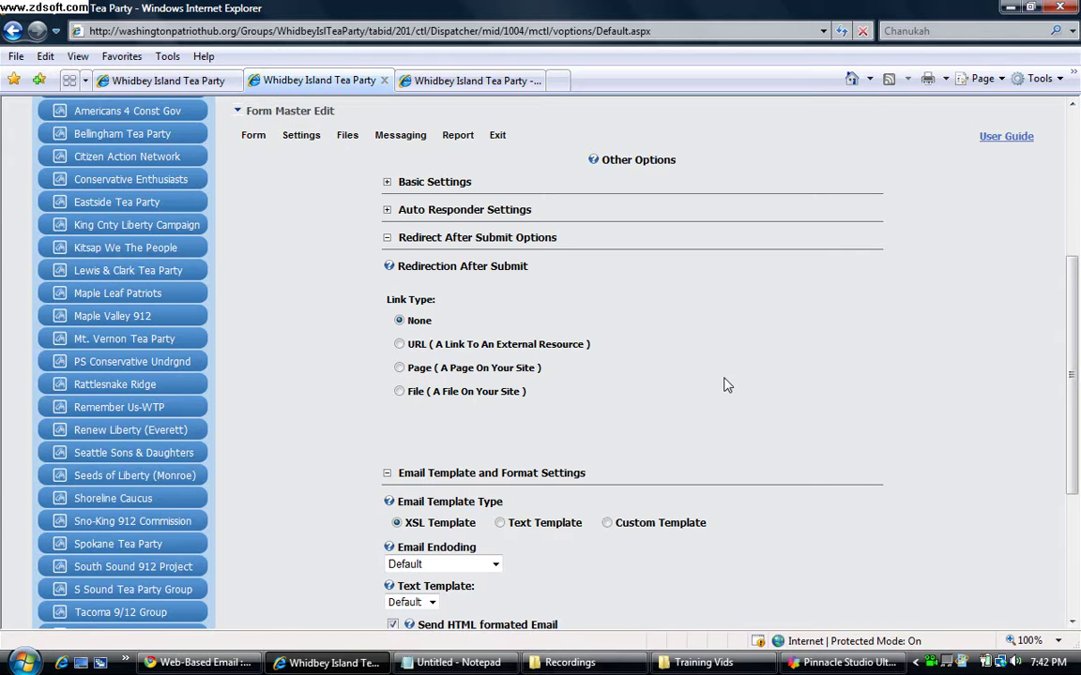
{"action": "left_click", "coordinate": [399, 345]}
{"action": "left_click", "coordinate": [398, 368]}
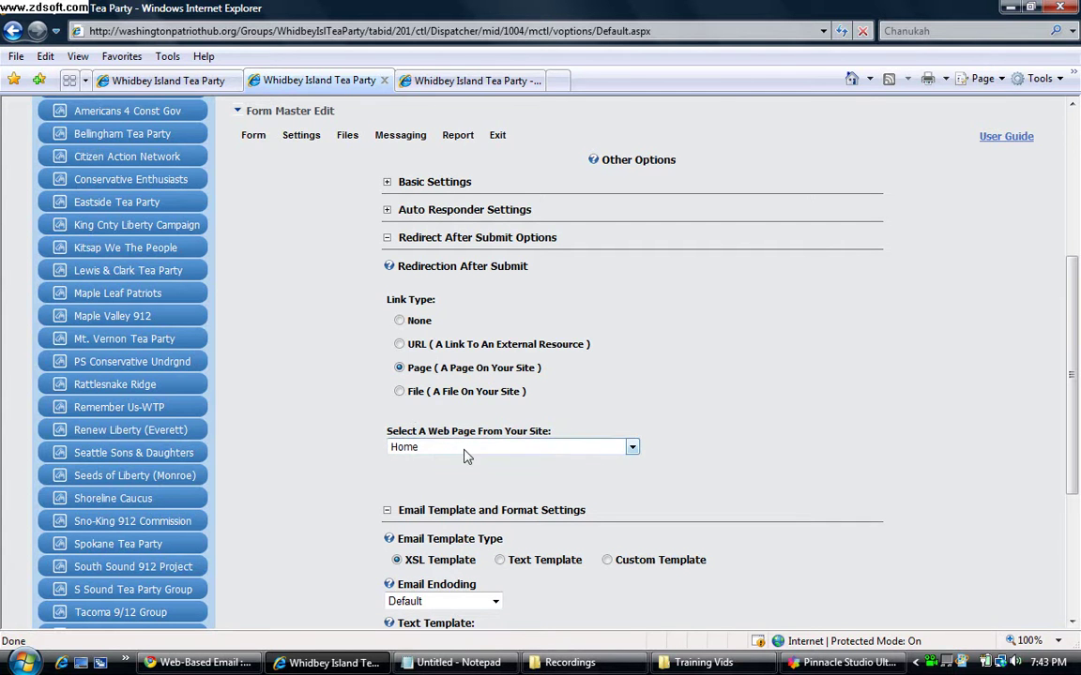
{"action": "left_click", "coordinate": [467, 447]}
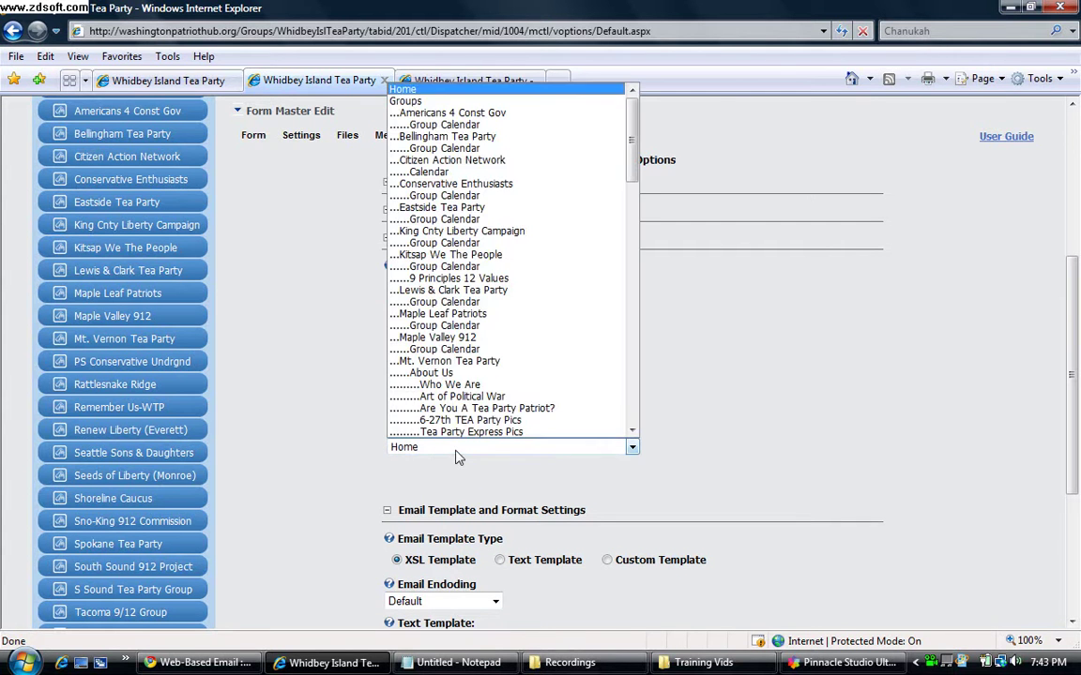
{"action": "left_click", "coordinate": [764, 405]}
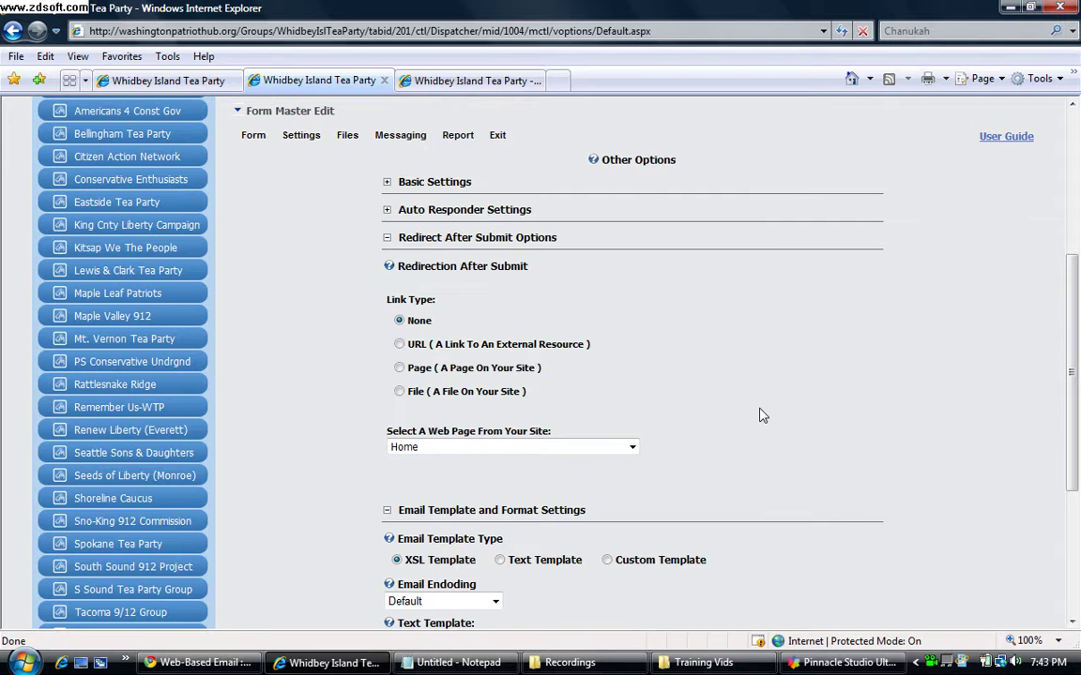
Step: Save the form's Other Options and exit Form Master Edit to the group page
{"action": "scroll", "coordinate": [756, 413], "scroll_direction": "down", "scroll_amount": 5}
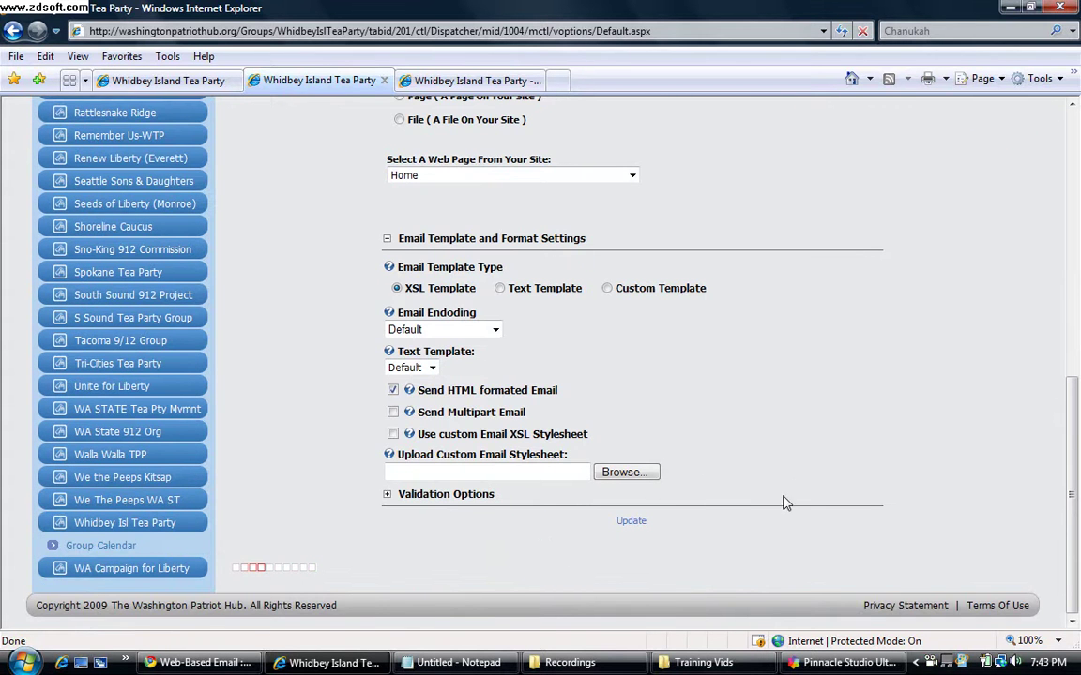
{"action": "scroll", "coordinate": [273, 608], "scroll_direction": "up", "scroll_amount": 5}
{"action": "scroll", "coordinate": [352, 553], "scroll_direction": "down", "scroll_amount": 5}
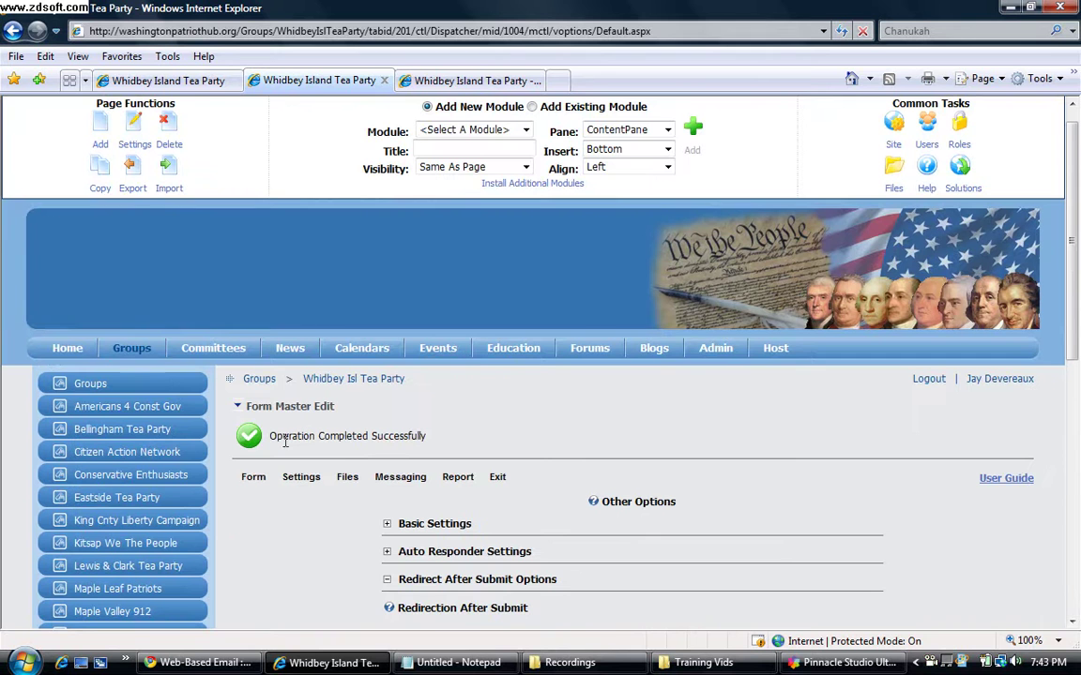
{"action": "left_click", "coordinate": [499, 478]}
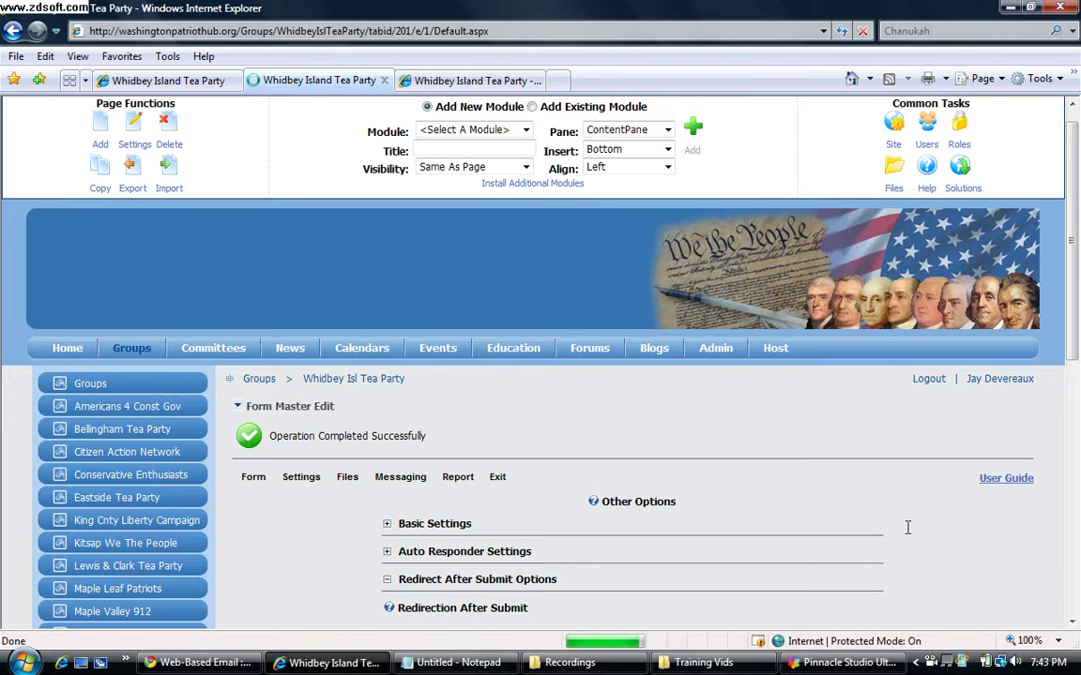
Step: Open the Contact This Group module's settings and make it inherit View permissions from the page
{"action": "scroll", "coordinate": [917, 528], "scroll_direction": "down", "scroll_amount": 2}
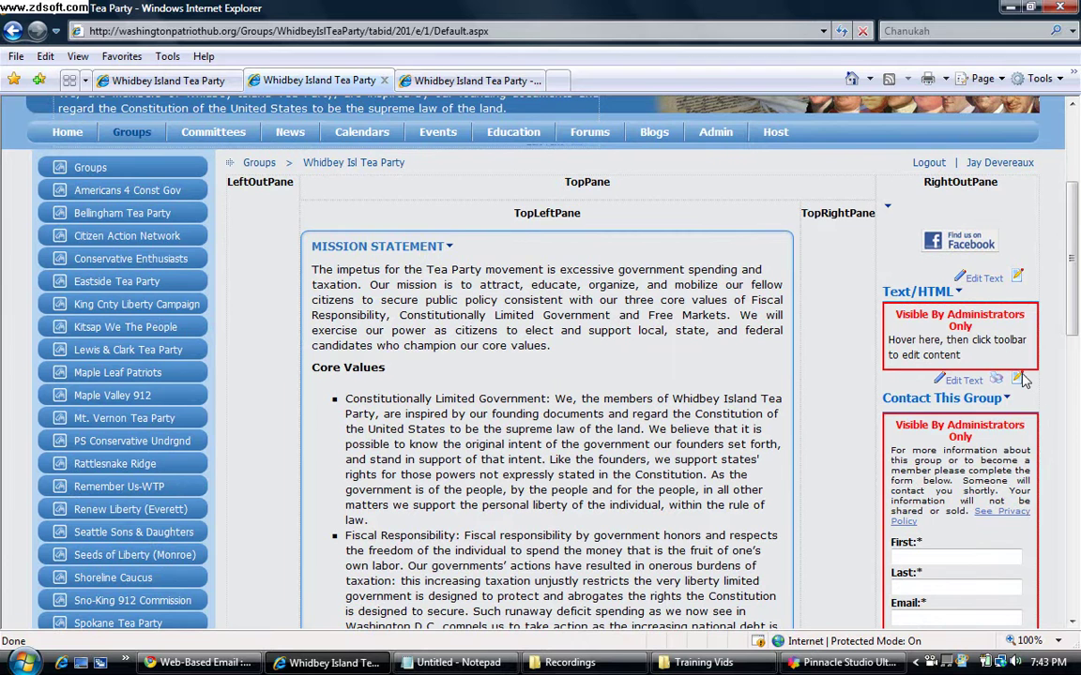
{"action": "mouse_move", "coordinate": [1007, 402]}
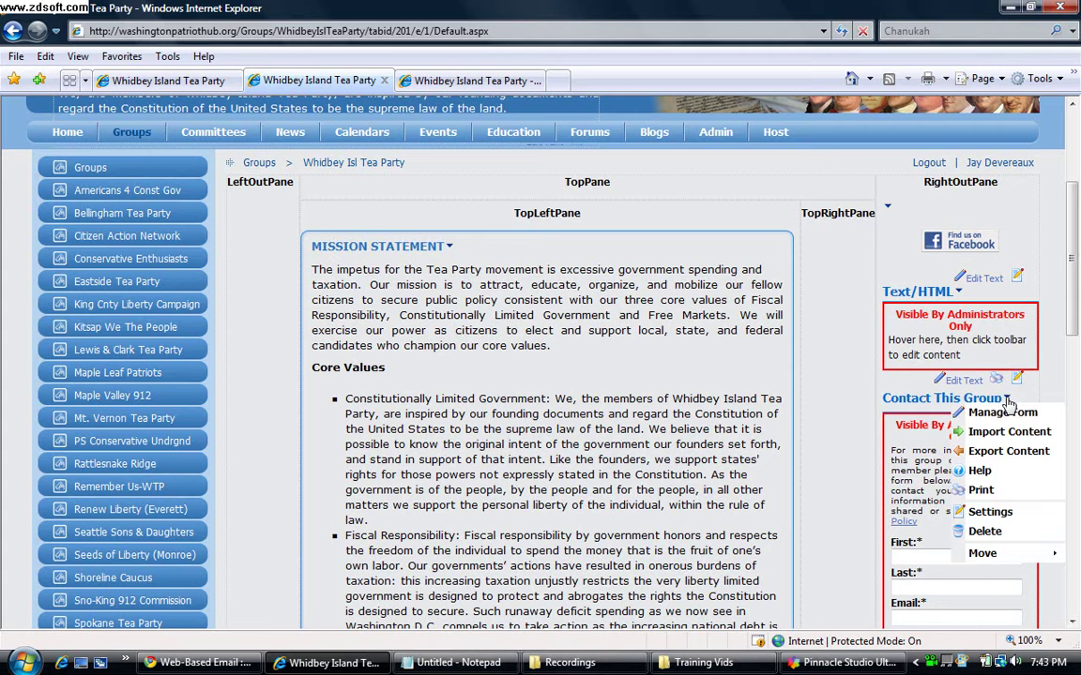
{"action": "left_click", "coordinate": [997, 512]}
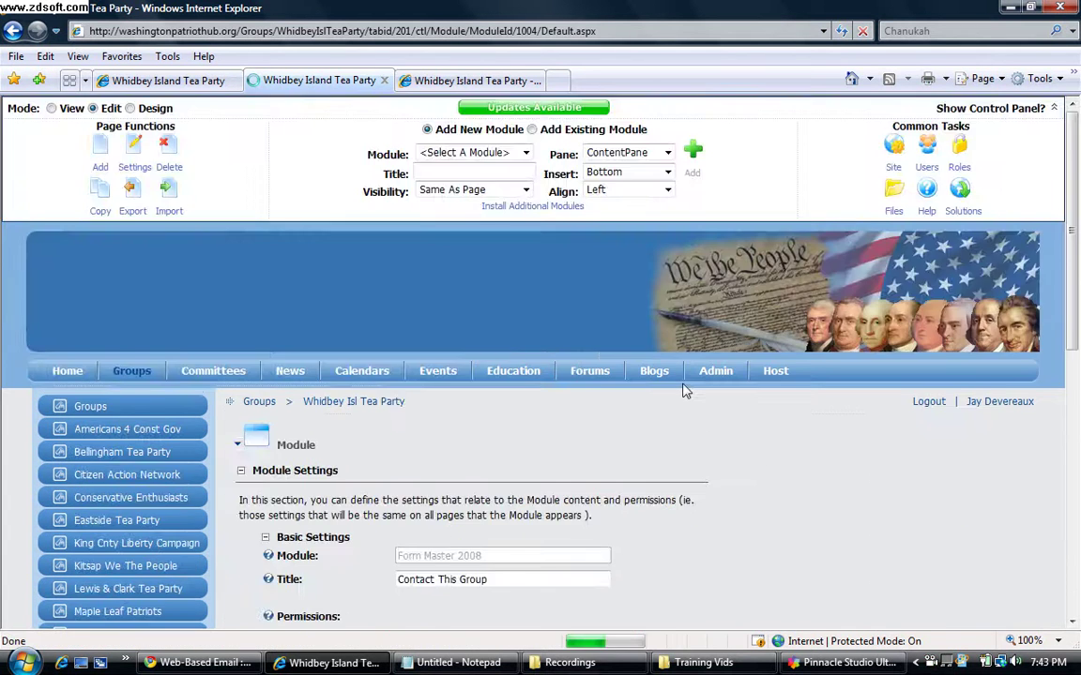
{"action": "scroll", "coordinate": [639, 427], "scroll_direction": "down", "scroll_amount": 5}
{"action": "left_click", "coordinate": [353, 354]}
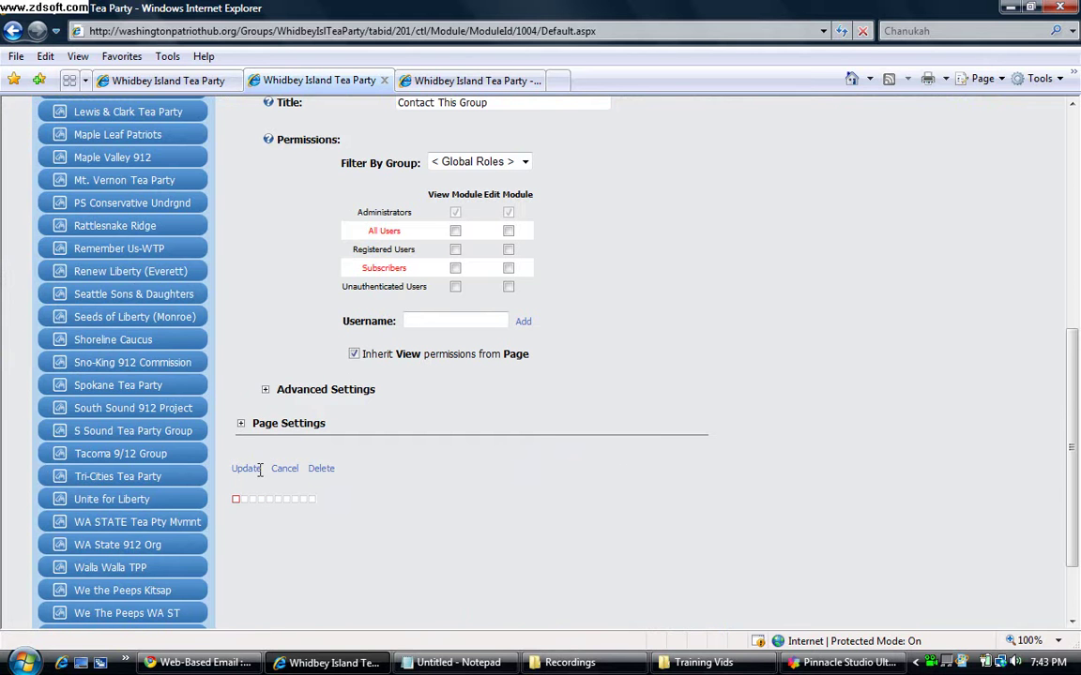
Step: In the module's Page Settings, set Visibility to None, disable Allow Print, choose Containers - container-2 as the module container, and save
{"action": "left_click", "coordinate": [240, 424]}
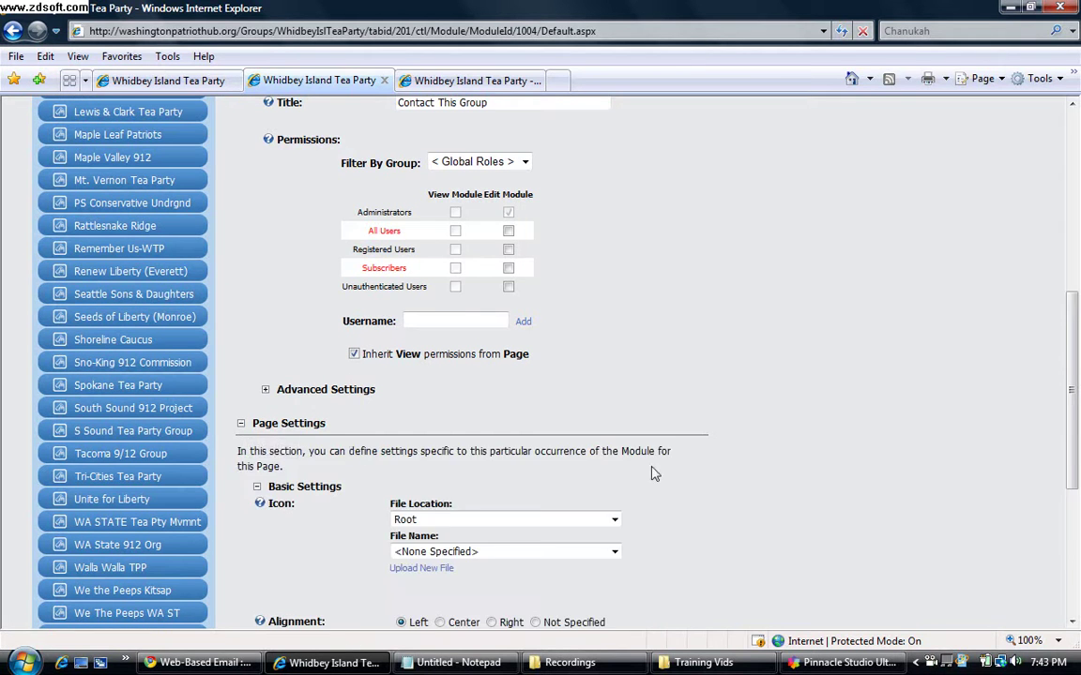
{"action": "scroll", "coordinate": [651, 472], "scroll_direction": "down", "scroll_amount": 4}
{"action": "left_click", "coordinate": [530, 368]}
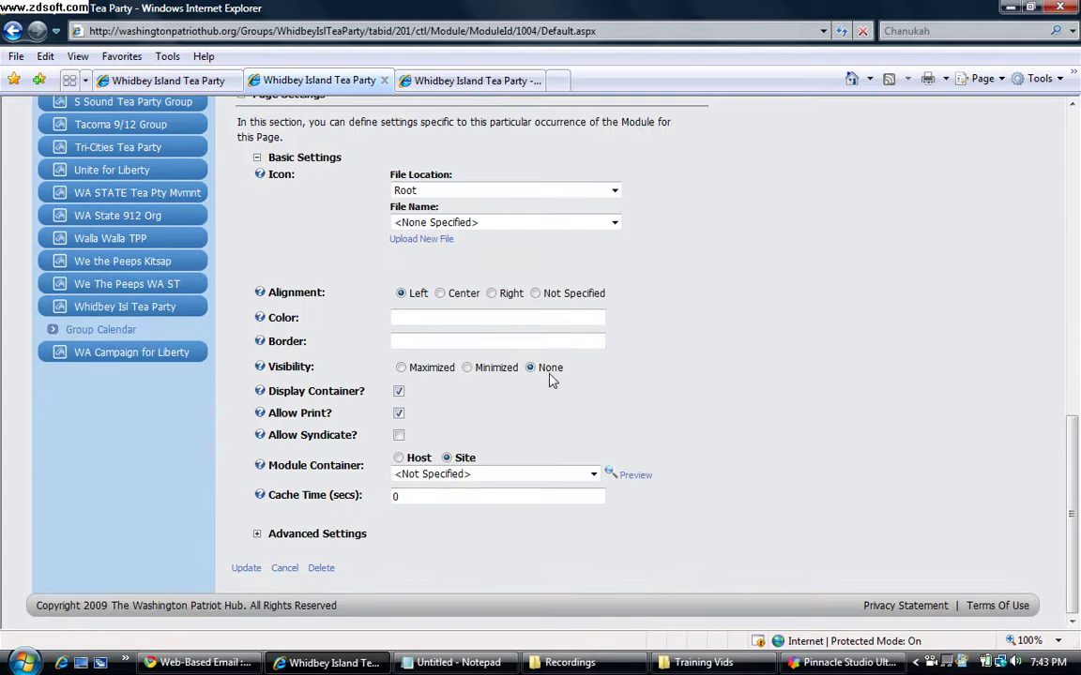
{"action": "left_click", "coordinate": [398, 413]}
{"action": "left_click", "coordinate": [493, 474]}
{"action": "left_click", "coordinate": [451, 526]}
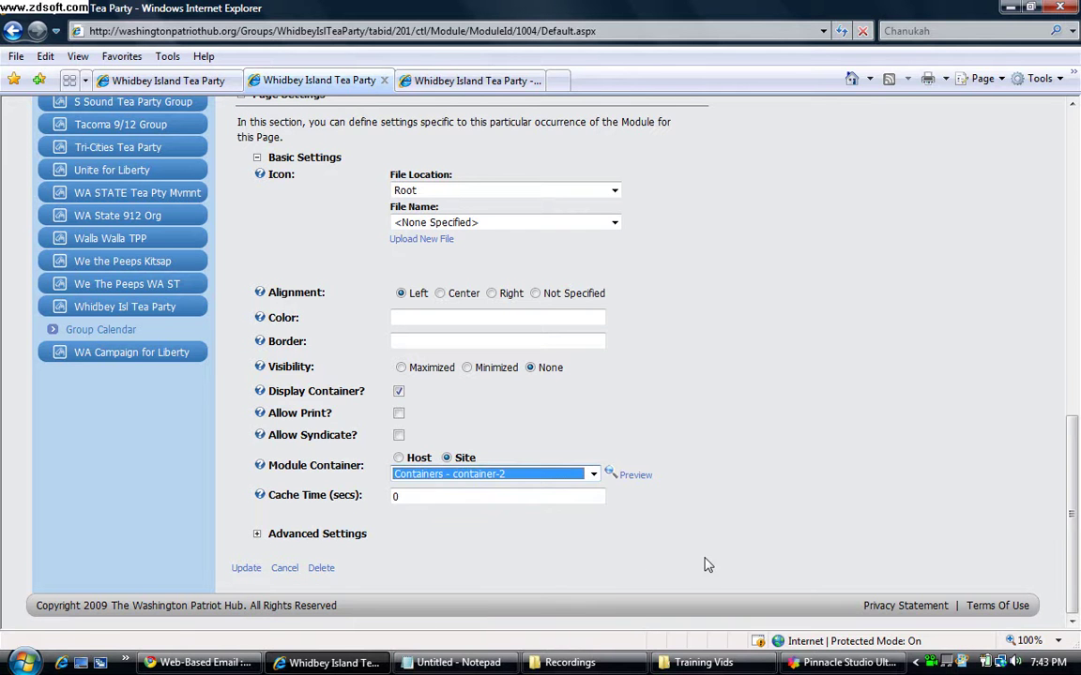
{"action": "left_click", "coordinate": [242, 568]}
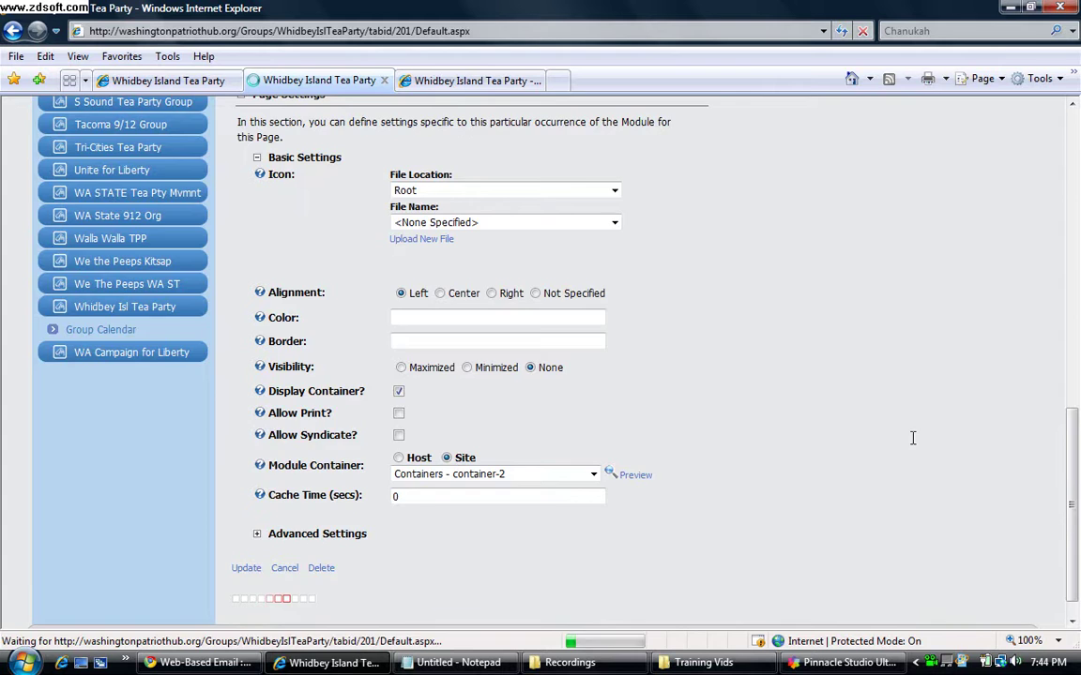
Step: Submit the Contact This Group form with all fields empty to test its required-field validation
{"action": "scroll", "coordinate": [957, 239], "scroll_direction": "down", "scroll_amount": 5}
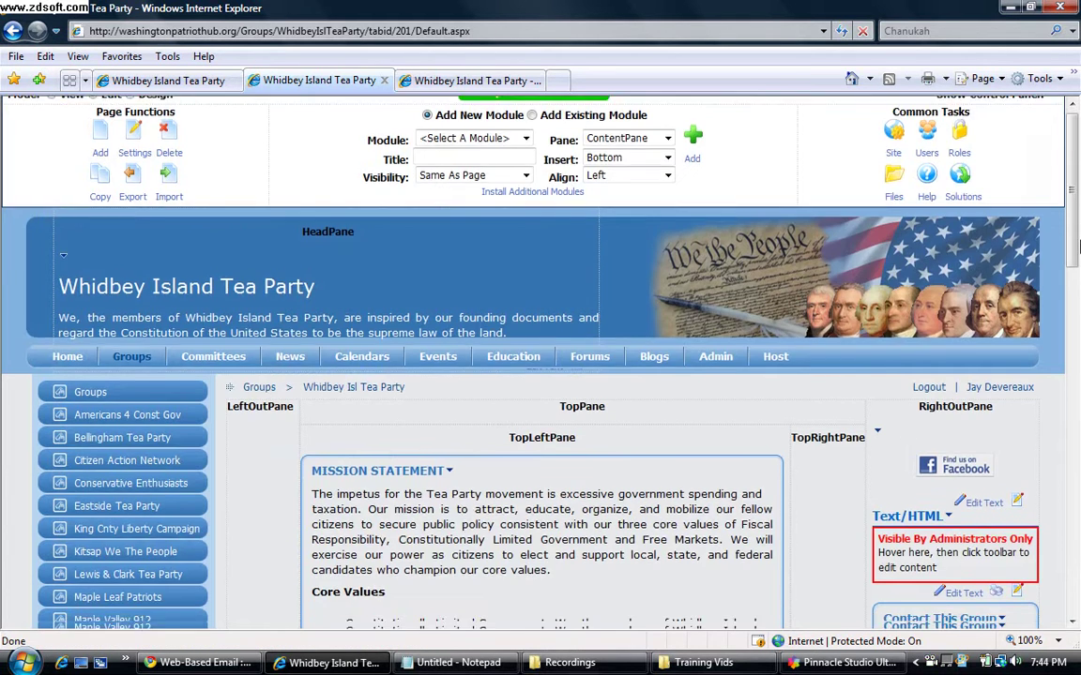
{"action": "scroll", "coordinate": [1074, 288], "scroll_direction": "down", "scroll_amount": 1}
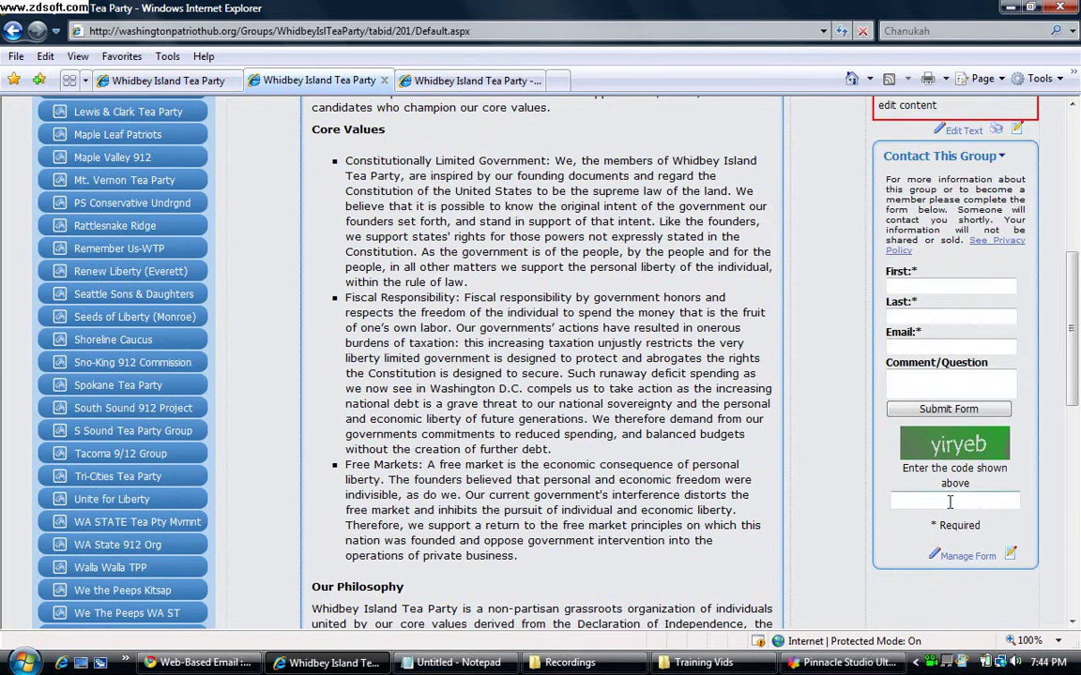
{"action": "left_click", "coordinate": [938, 409]}
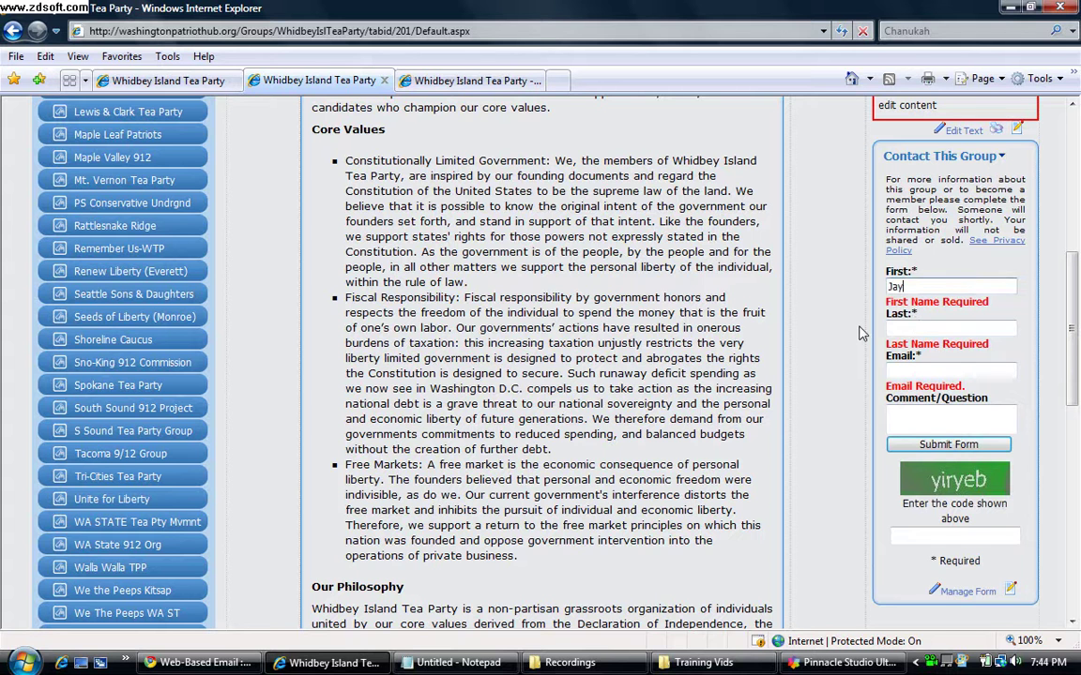
Step: Fill in the sender's first name, last name and e-mail on the contact form, and submit it with the captcha code left blank
{"action": "left_click", "coordinate": [896, 326]}
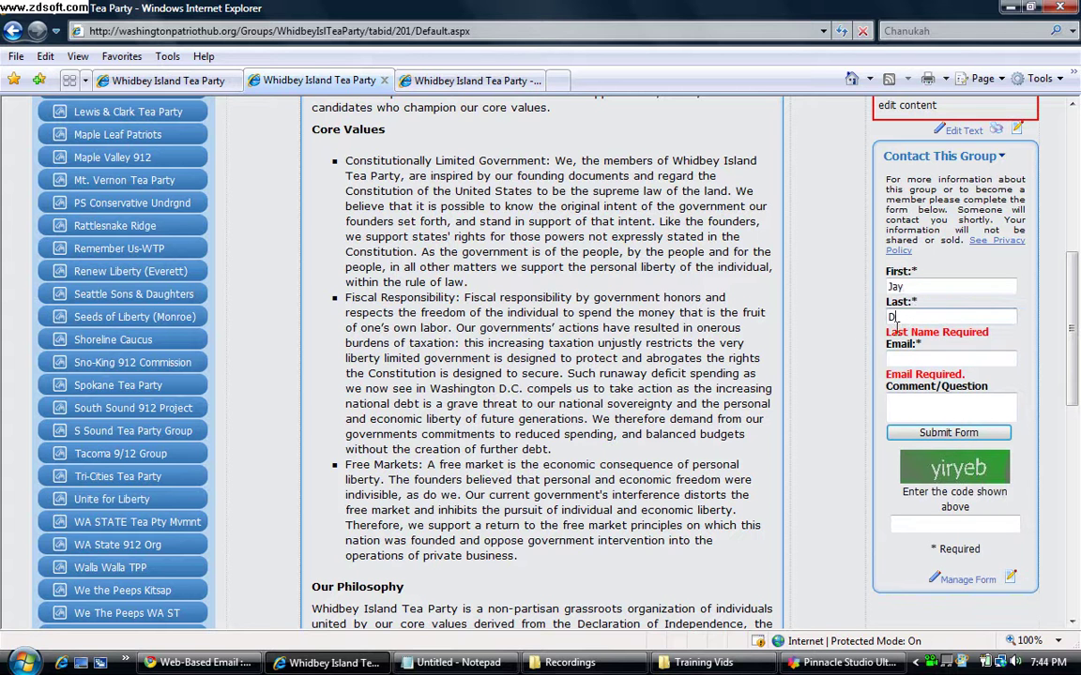
{"action": "left_click", "coordinate": [928, 361]}
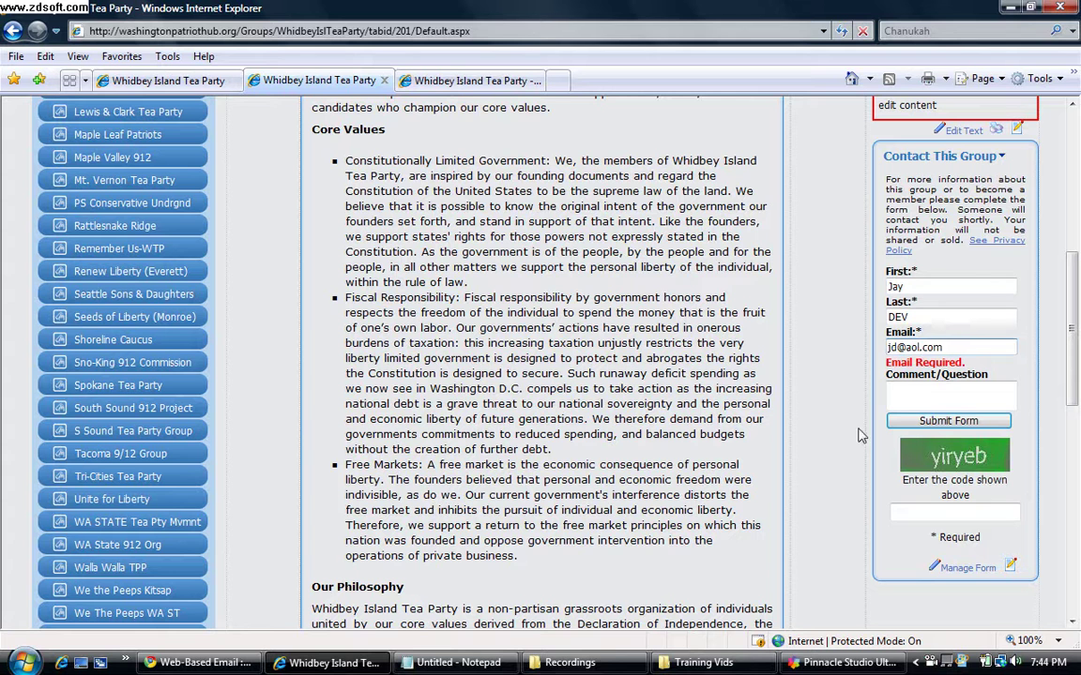
{"action": "left_click", "coordinate": [872, 386]}
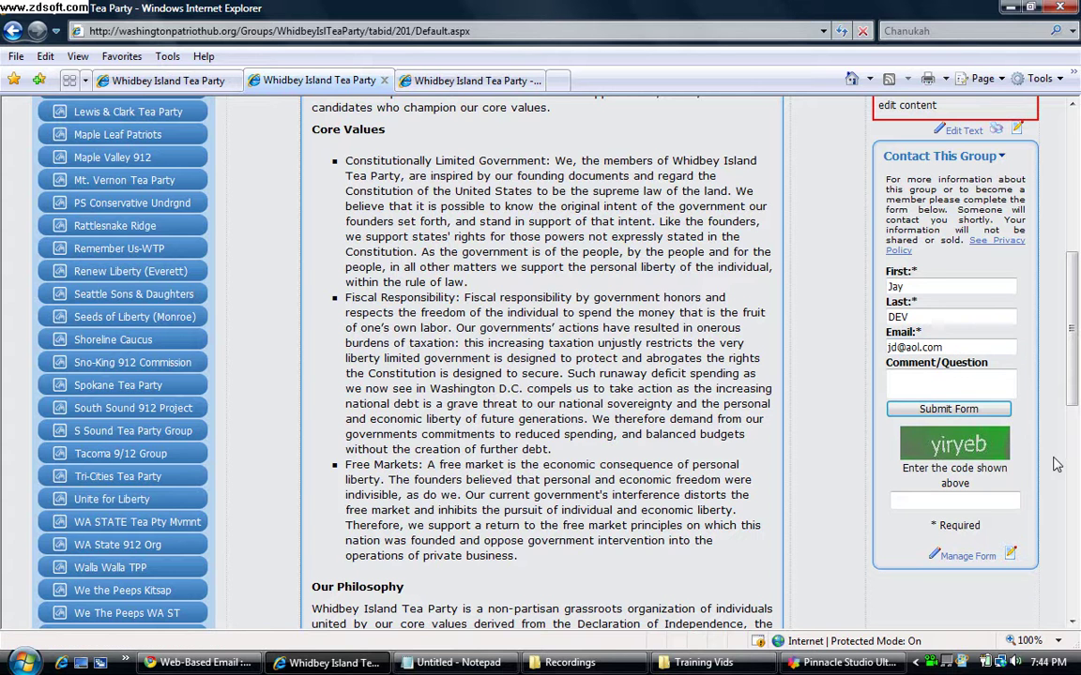
{"action": "left_click", "coordinate": [916, 410]}
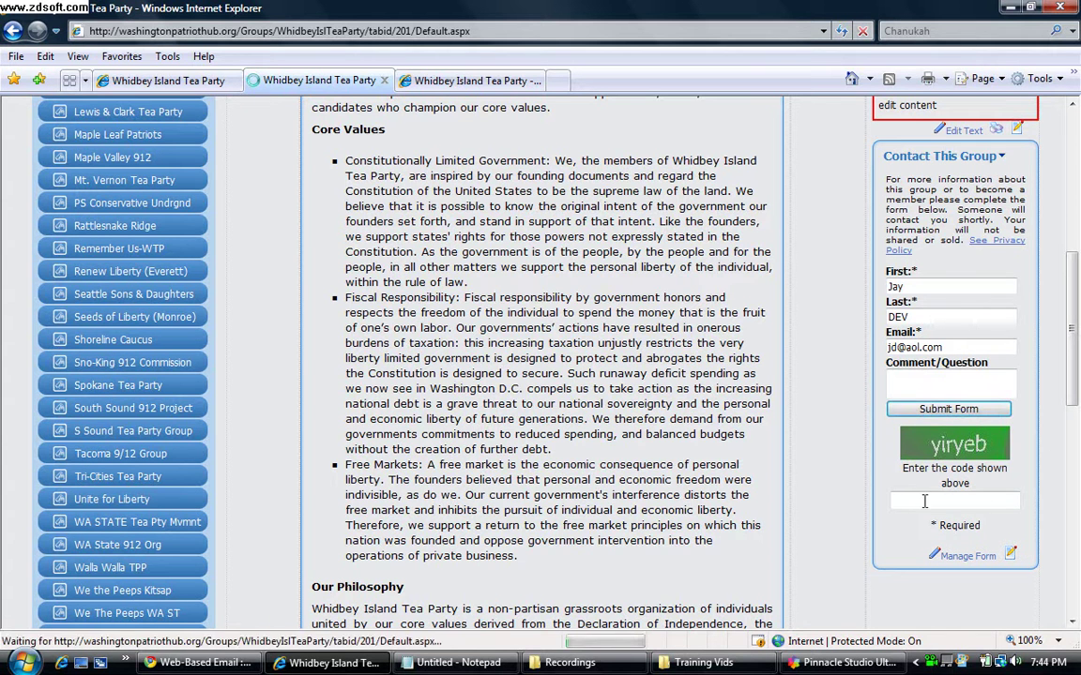